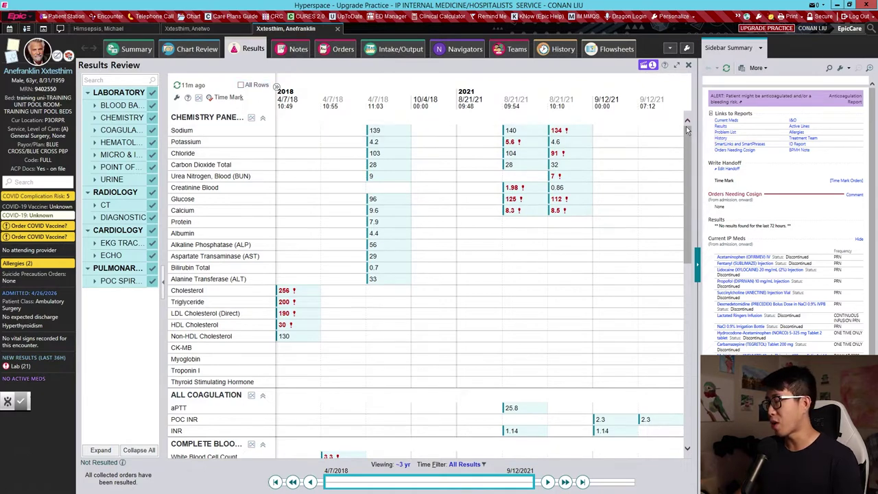
Turn on All Rows in Results Review so that lab rows without results in the timeline are also listed
{"action": "scroll", "coordinate": [684, 179], "scroll_direction": "down", "scroll_amount": 10}
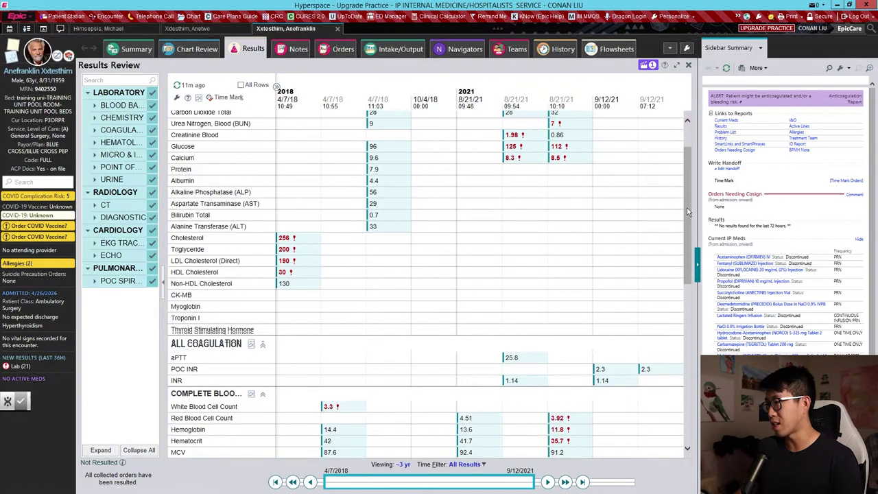
{"action": "left_click", "coordinate": [259, 87]}
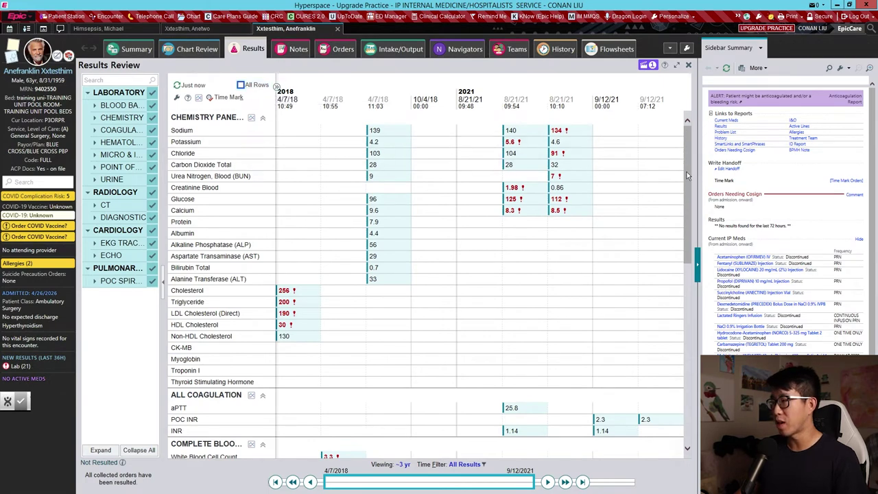
{"action": "left_click", "coordinate": [241, 85]}
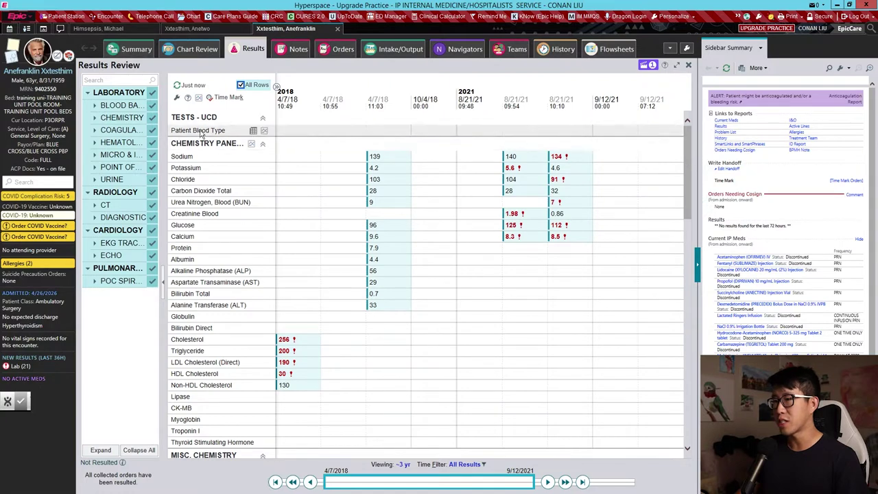
Look through the full list of result rows, from the chemistry panel down to POC spirometry
{"action": "scroll", "coordinate": [232, 333], "scroll_direction": "down", "scroll_amount": 2}
{"action": "scroll", "coordinate": [273, 372], "scroll_direction": "down", "scroll_amount": 4}
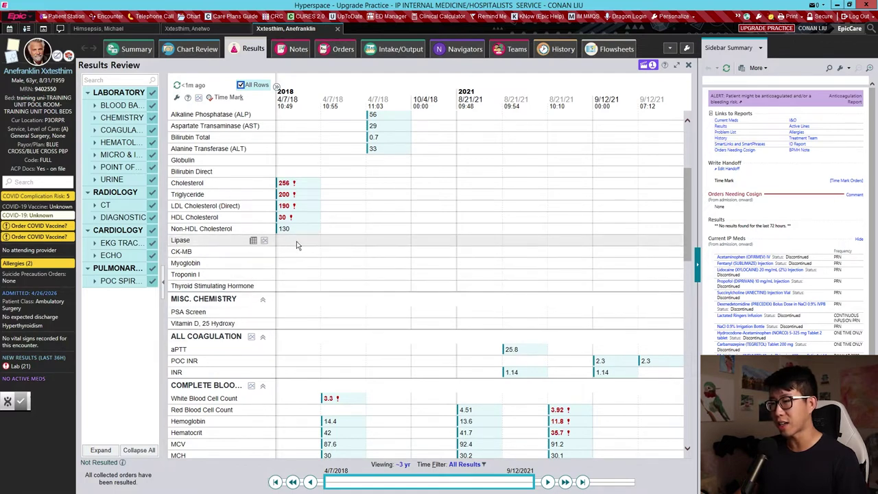
{"action": "scroll", "coordinate": [329, 254], "scroll_direction": "down", "scroll_amount": 8}
{"action": "scroll", "coordinate": [350, 264], "scroll_direction": "down", "scroll_amount": 4}
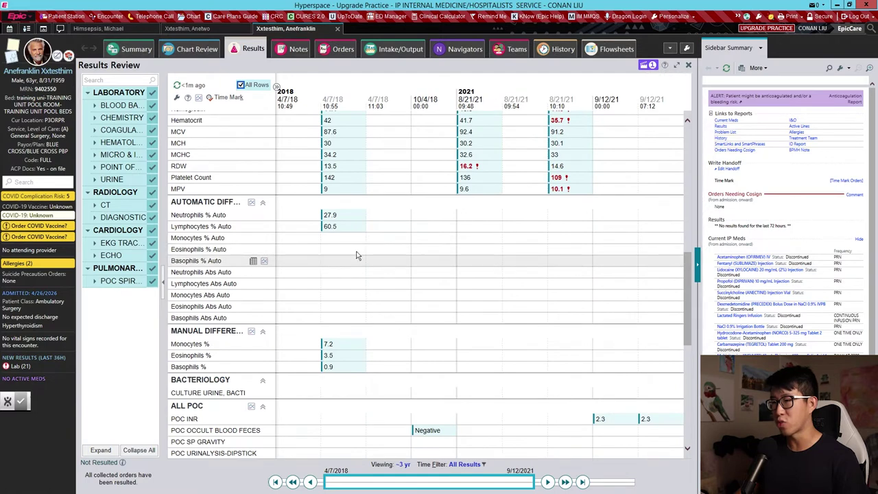
{"action": "scroll", "coordinate": [358, 248], "scroll_direction": "down", "scroll_amount": 10}
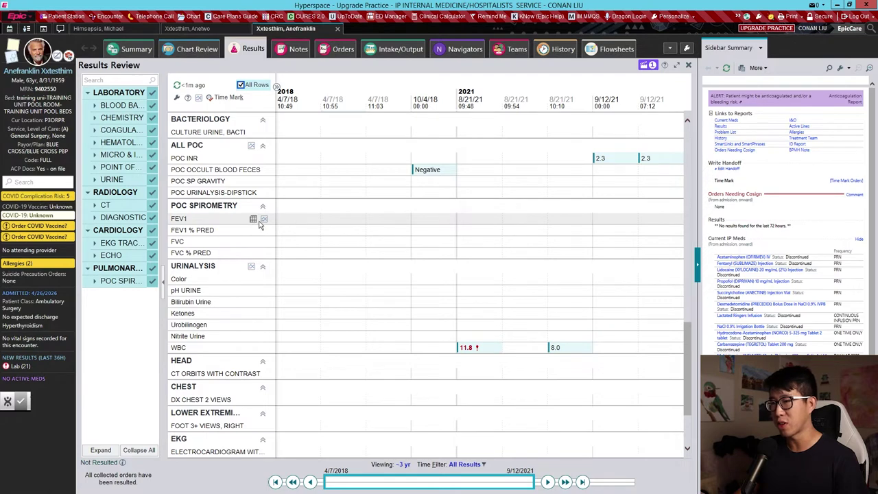
{"action": "scroll", "coordinate": [311, 242], "scroll_direction": "down", "scroll_amount": 4}
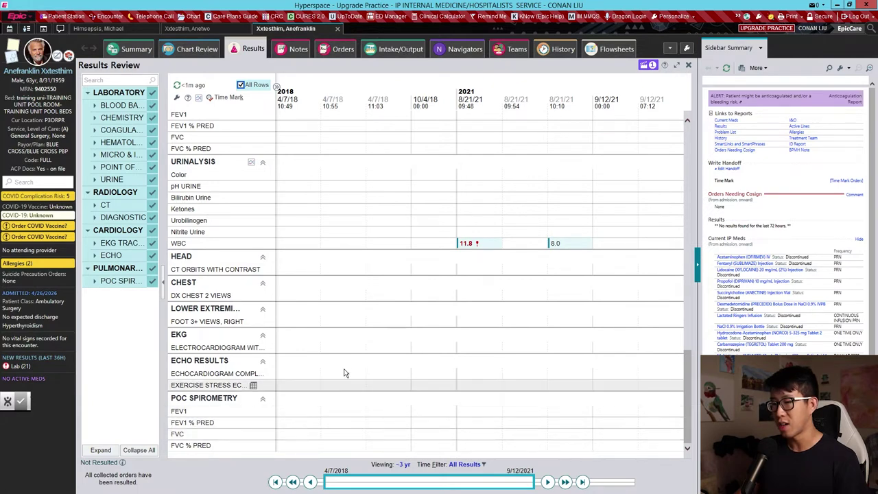
{"action": "scroll", "coordinate": [345, 372], "scroll_direction": "up", "scroll_amount": 12}
{"action": "scroll", "coordinate": [344, 265], "scroll_direction": "up", "scroll_amount": 10}
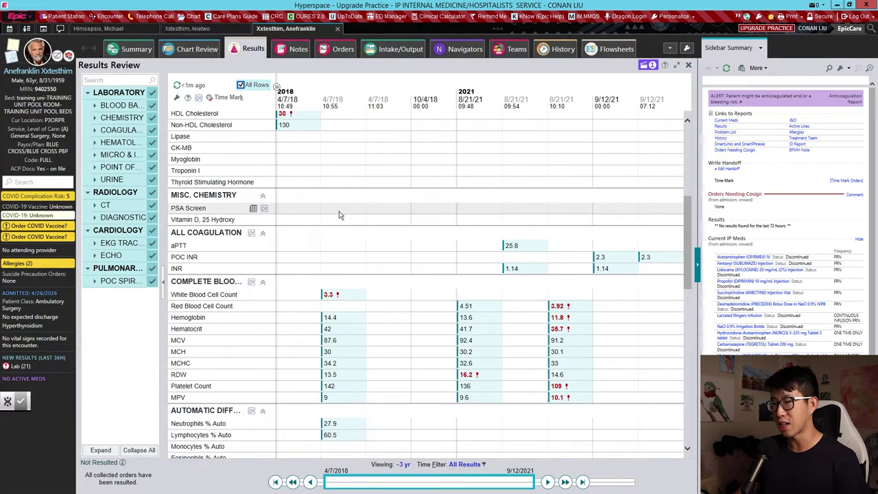
Turn off All Rows and review the shortened results list from the chemistry panel to the echo results
{"action": "left_click", "coordinate": [285, 101]}
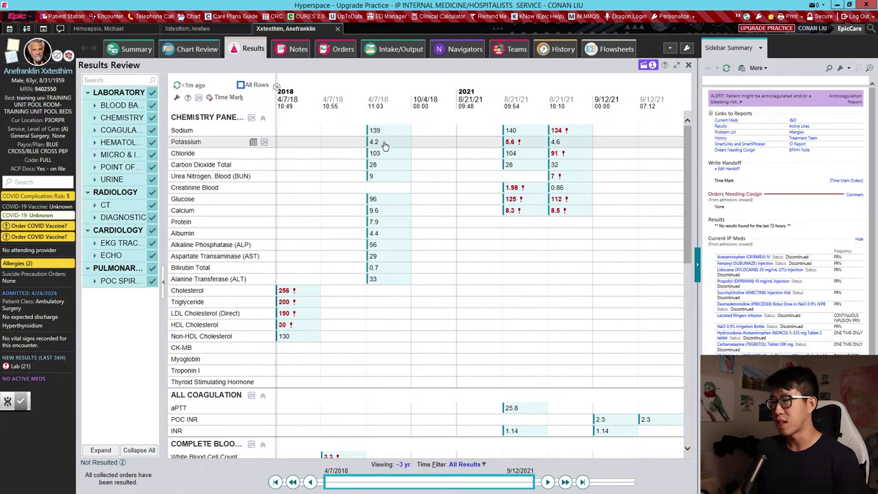
{"action": "scroll", "coordinate": [402, 272], "scroll_direction": "down", "scroll_amount": 2}
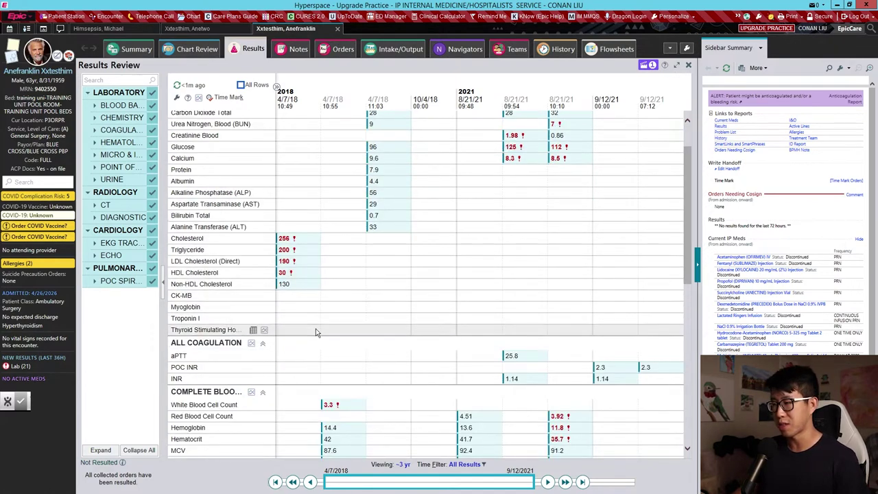
{"action": "scroll", "coordinate": [401, 243], "scroll_direction": "down", "scroll_amount": 6}
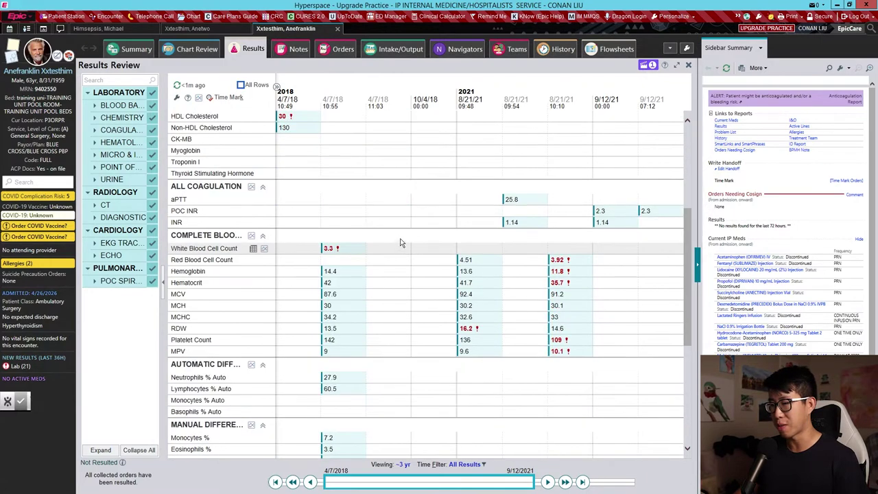
{"action": "scroll", "coordinate": [417, 237], "scroll_direction": "down", "scroll_amount": 7}
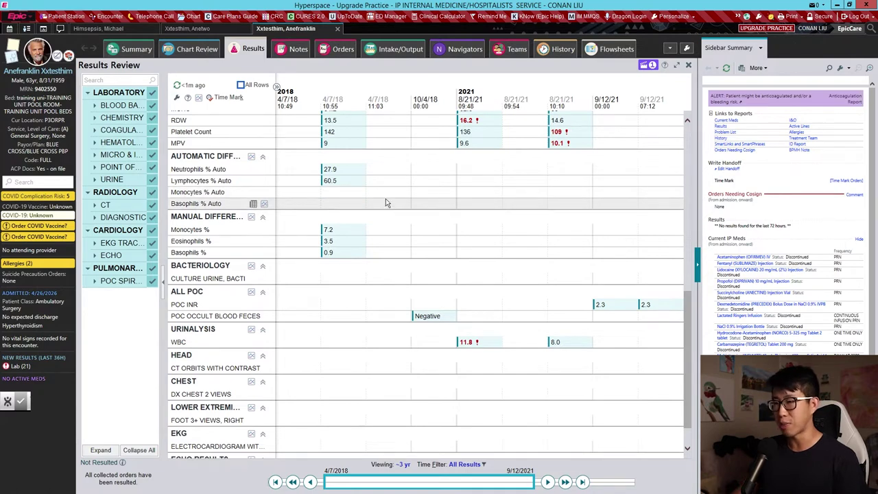
{"action": "scroll", "coordinate": [388, 201], "scroll_direction": "down", "scroll_amount": 1}
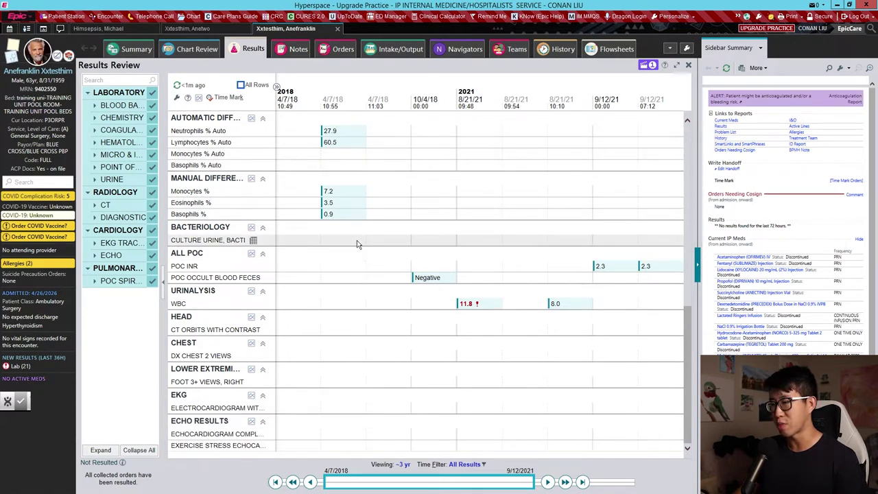
{"action": "scroll", "coordinate": [362, 253], "scroll_direction": "up", "scroll_amount": 8}
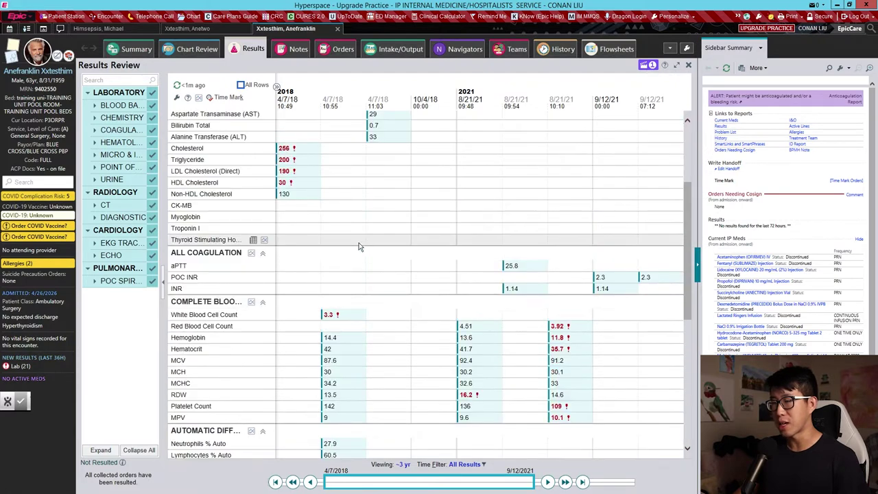
{"action": "scroll", "coordinate": [358, 246], "scroll_direction": "up", "scroll_amount": 2}
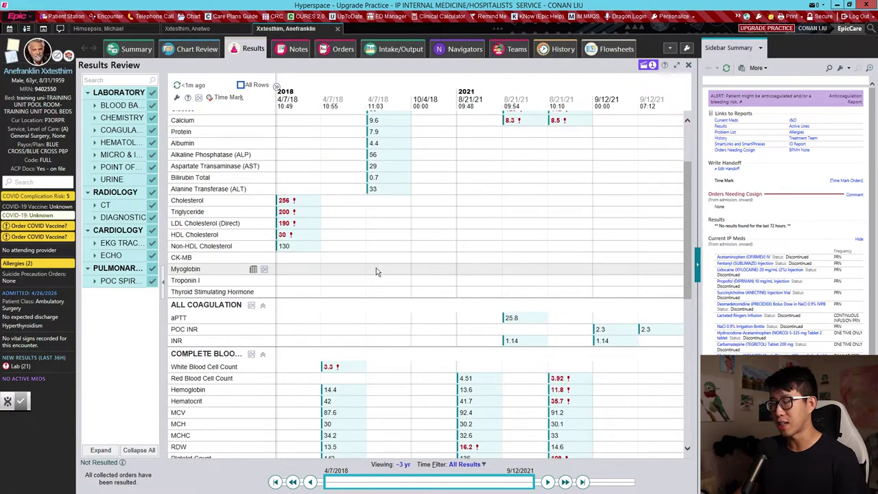
{"action": "scroll", "coordinate": [368, 244], "scroll_direction": "up", "scroll_amount": 3}
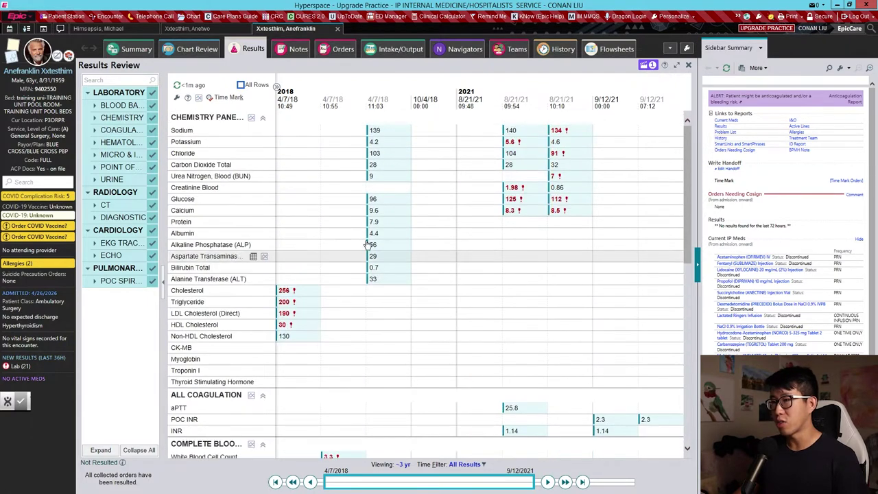
Show the Most Recent column with All Rows enabled and check the latest results down to the echo results
{"action": "left_click", "coordinate": [277, 87]}
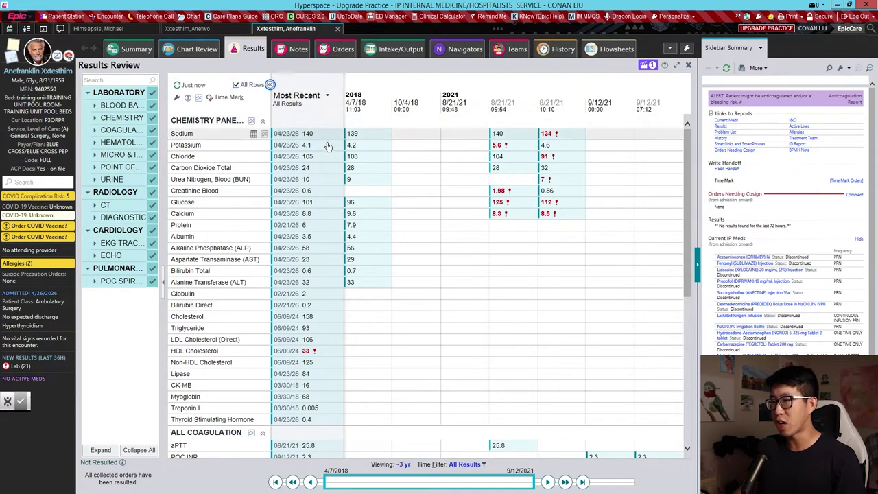
{"action": "scroll", "coordinate": [346, 257], "scroll_direction": "down", "scroll_amount": 9}
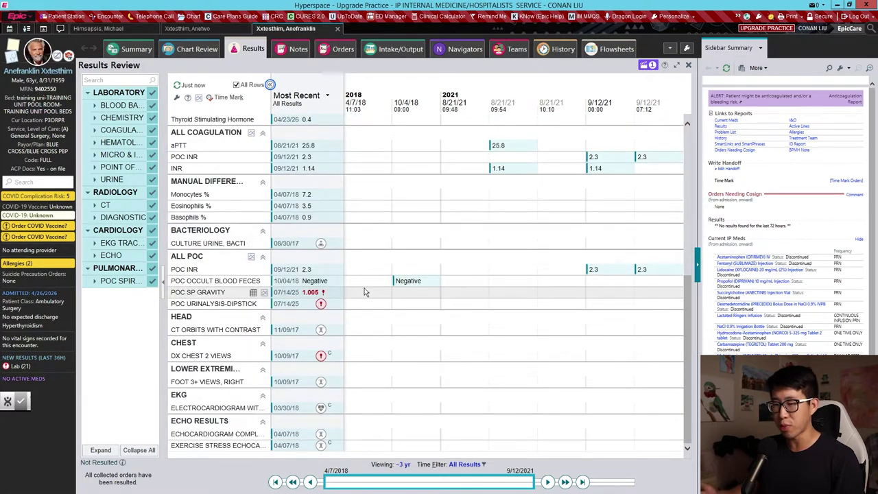
{"action": "scroll", "coordinate": [364, 261], "scroll_direction": "up", "scroll_amount": 7}
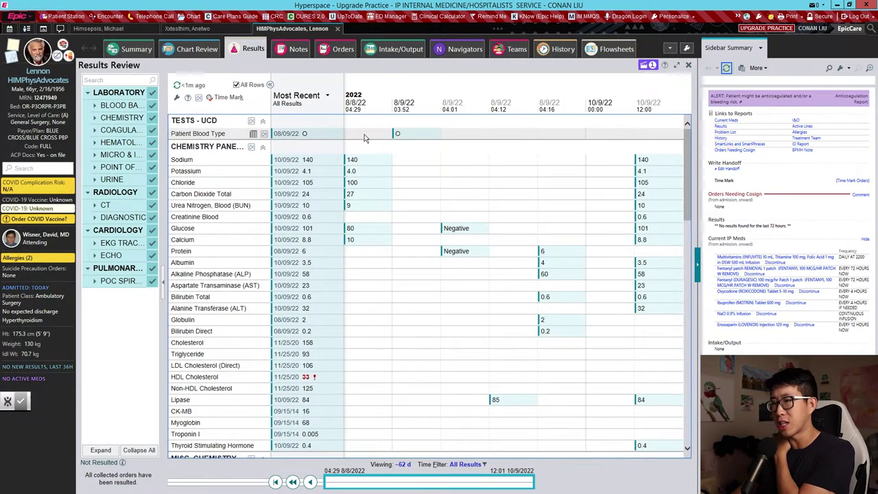
Examine the Most Recent values in the newly opened patient's results, including PSA Screen, urinalysis, blood type and Myoglobin
{"action": "scroll", "coordinate": [364, 137], "scroll_direction": "down", "scroll_amount": 5}
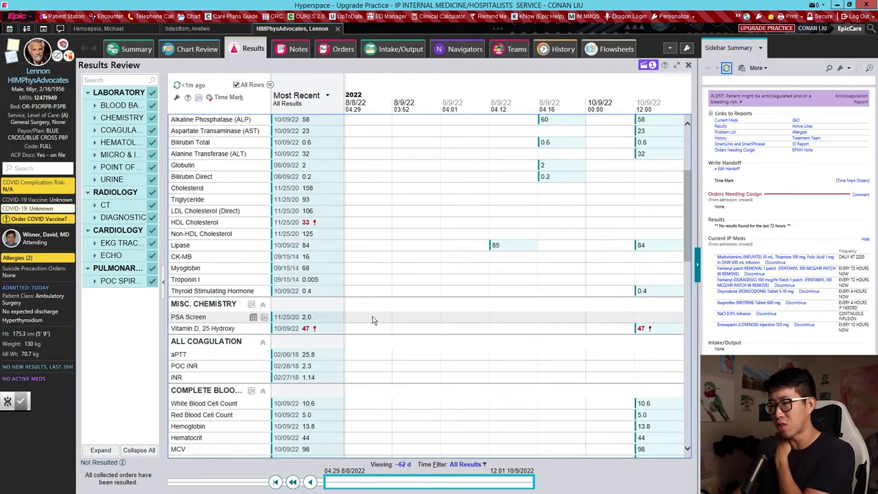
{"action": "mouse_move", "coordinate": [326, 322]}
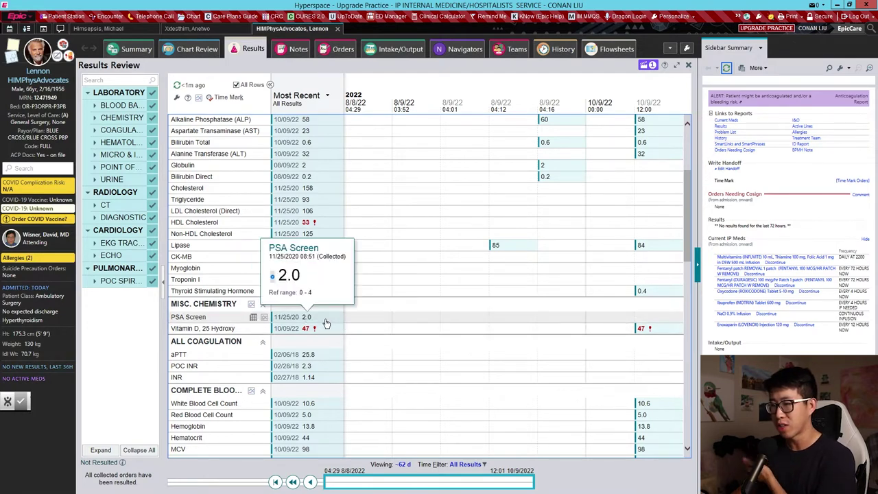
{"action": "scroll", "coordinate": [329, 321], "scroll_direction": "down", "scroll_amount": 2}
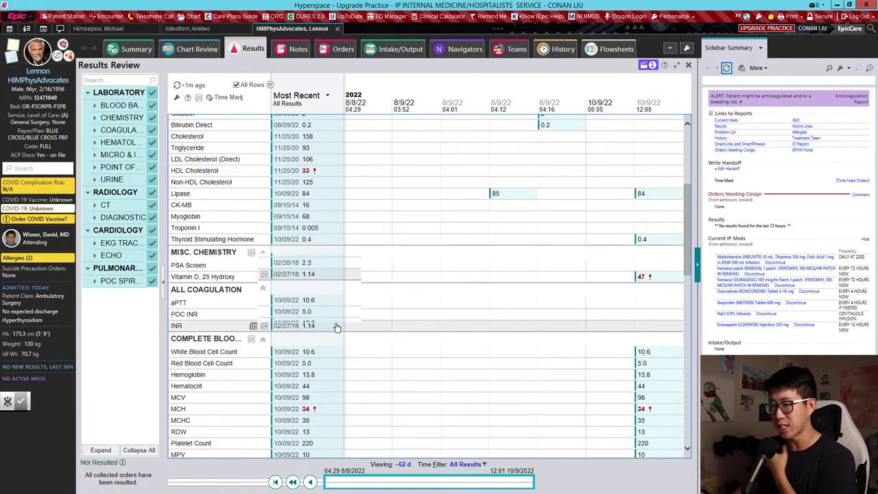
{"action": "scroll", "coordinate": [343, 314], "scroll_direction": "down", "scroll_amount": 8}
{"action": "scroll", "coordinate": [330, 302], "scroll_direction": "down", "scroll_amount": 4}
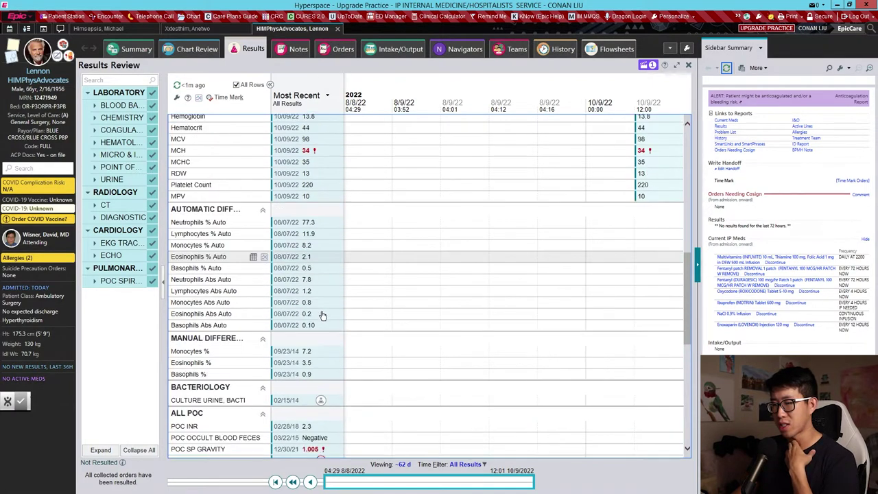
{"action": "scroll", "coordinate": [328, 238], "scroll_direction": "down", "scroll_amount": 8}
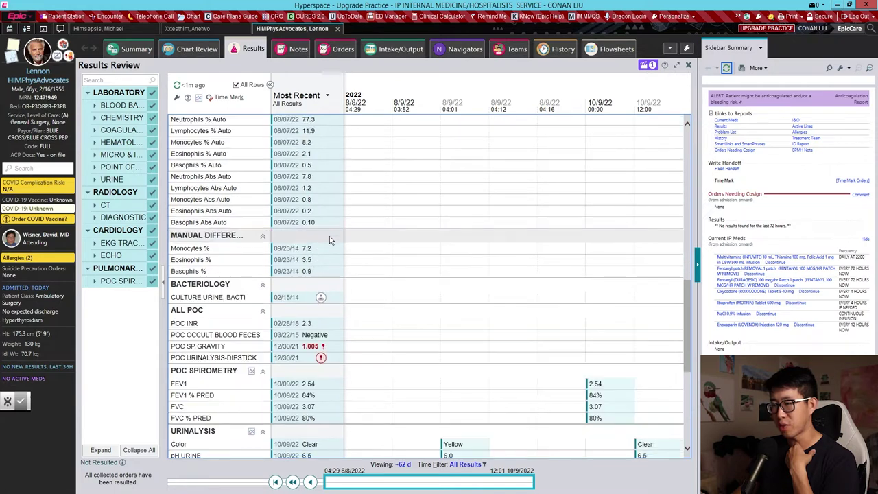
{"action": "scroll", "coordinate": [329, 244], "scroll_direction": "down", "scroll_amount": 5}
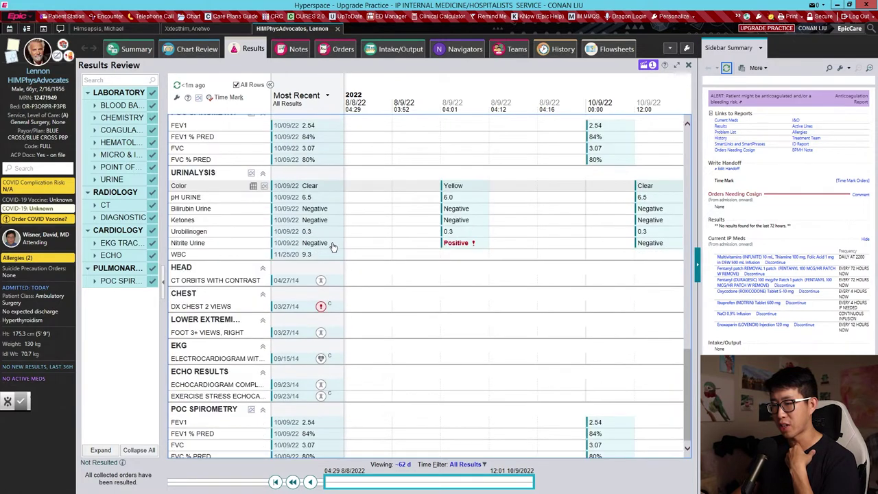
{"action": "mouse_move", "coordinate": [345, 256]}
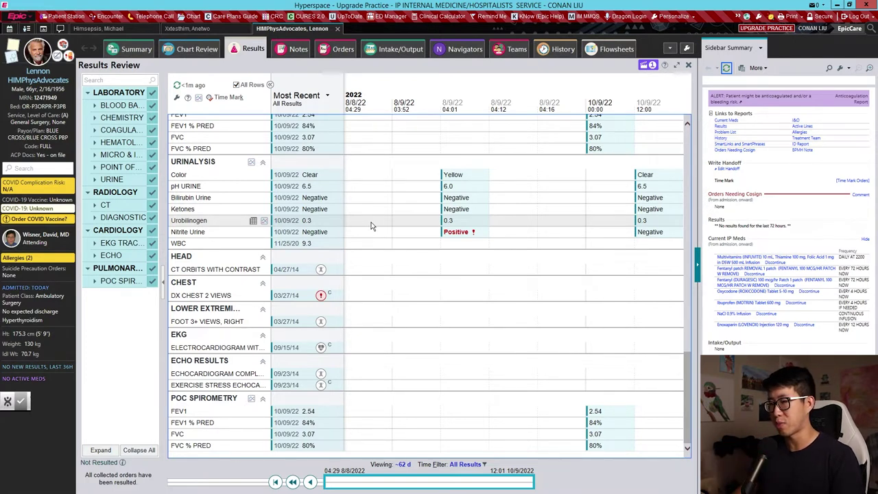
{"action": "scroll", "coordinate": [373, 223], "scroll_direction": "up", "scroll_amount": 15}
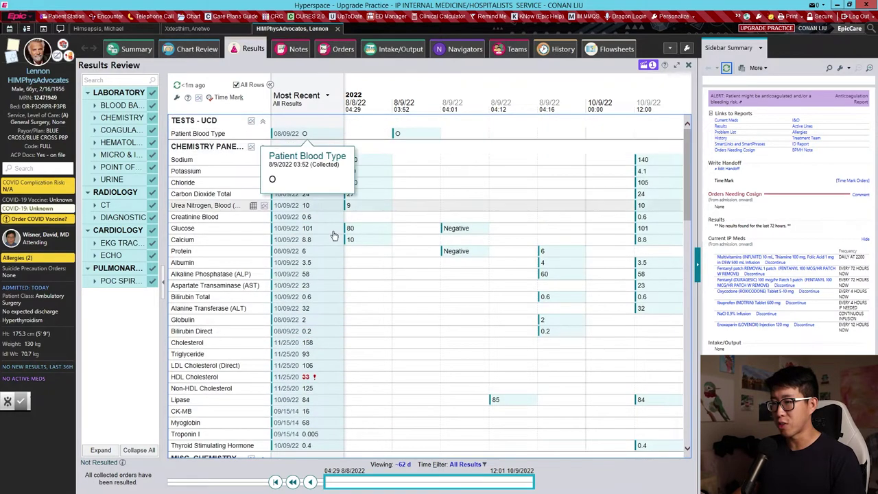
{"action": "scroll", "coordinate": [392, 289], "scroll_direction": "down", "scroll_amount": 5}
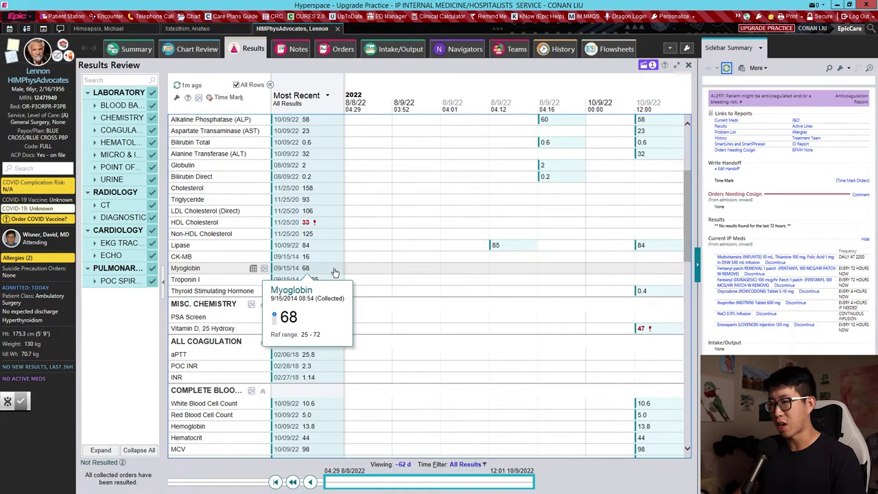
{"action": "scroll", "coordinate": [402, 239], "scroll_direction": "down", "scroll_amount": 1}
{"action": "scroll", "coordinate": [408, 249], "scroll_direction": "up", "scroll_amount": 4}
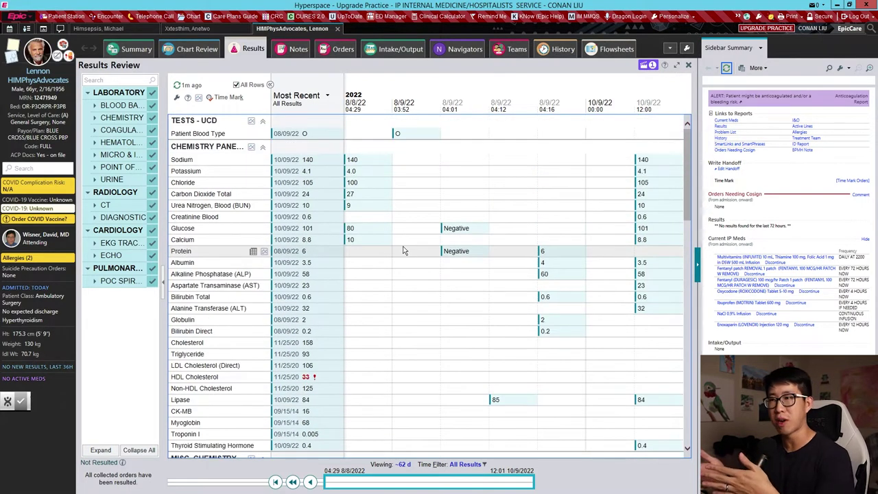
Hide the Most Recent column and turn off All Rows in the results grid
{"action": "left_click", "coordinate": [271, 85]}
{"action": "left_click", "coordinate": [275, 89]}
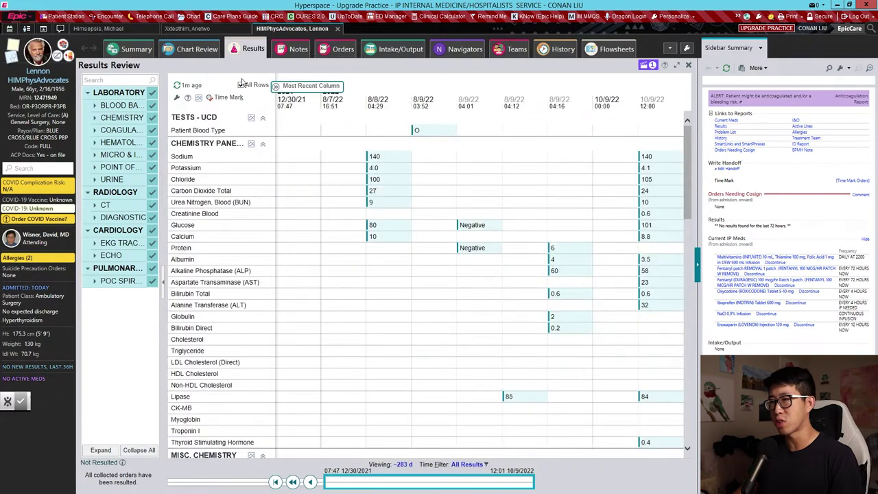
{"action": "left_click", "coordinate": [250, 90]}
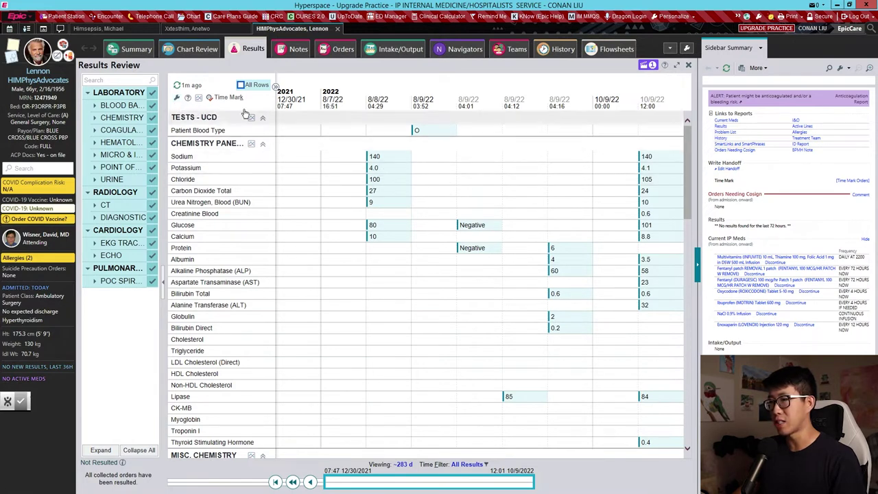
{"action": "left_click", "coordinate": [176, 98]}
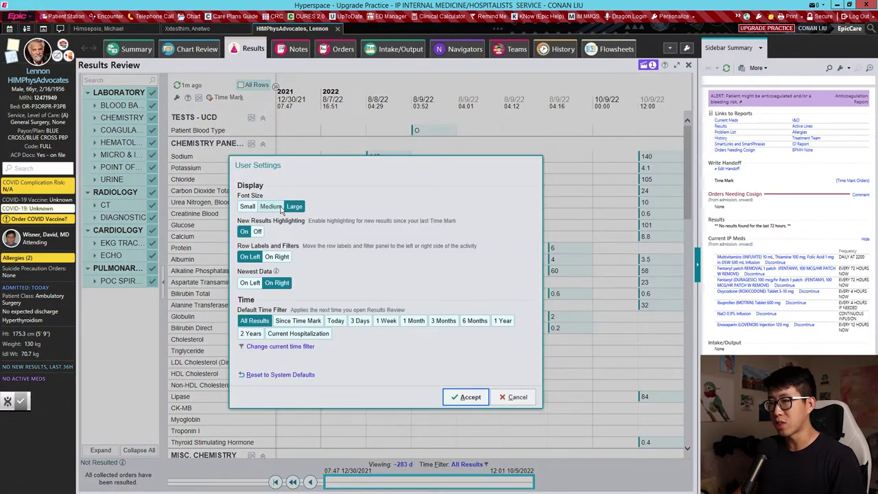
{"action": "left_click", "coordinate": [248, 208]}
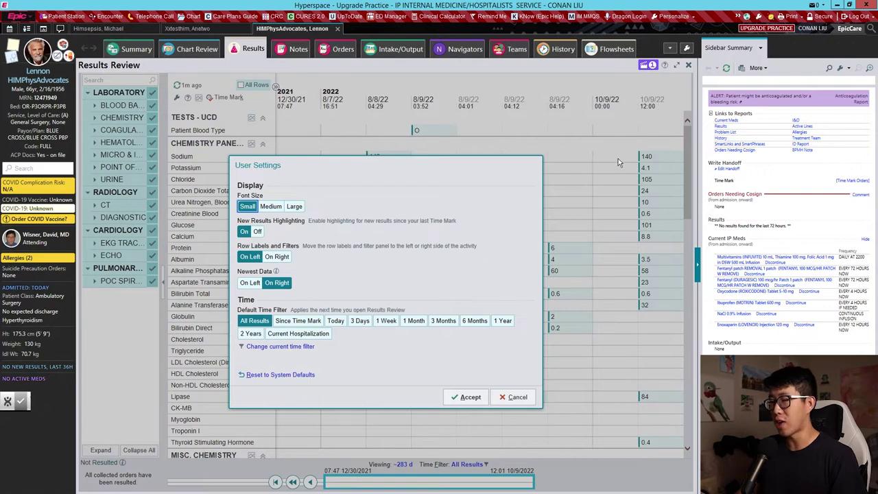
{"action": "left_click", "coordinate": [512, 397]}
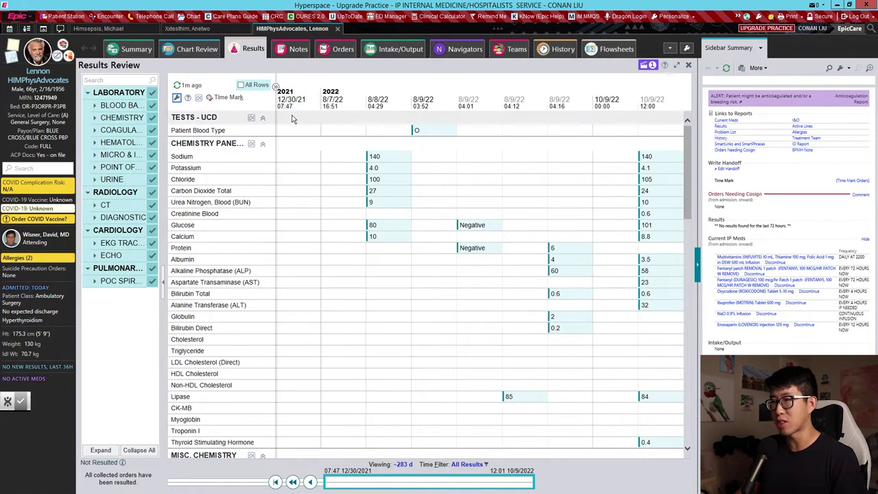
Set the font size of Results Review to Small in the user settings
{"action": "left_click", "coordinate": [176, 100]}
{"action": "left_click", "coordinate": [245, 205]}
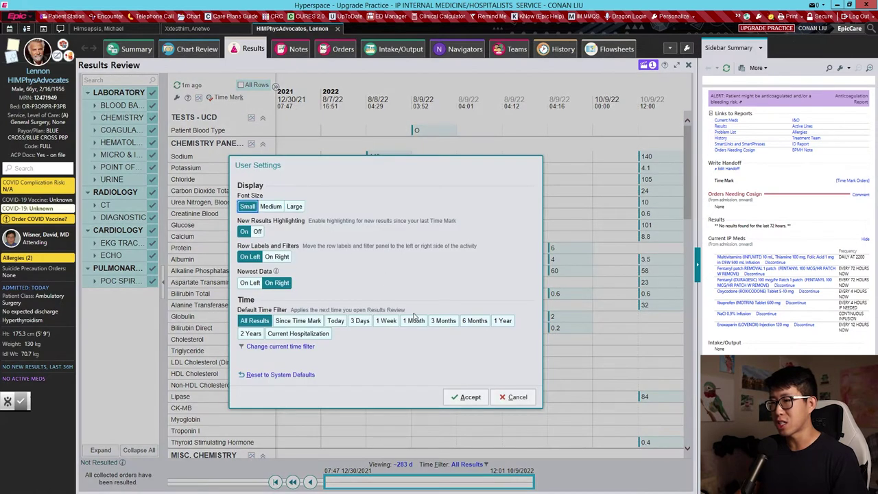
{"action": "left_click", "coordinate": [473, 397]}
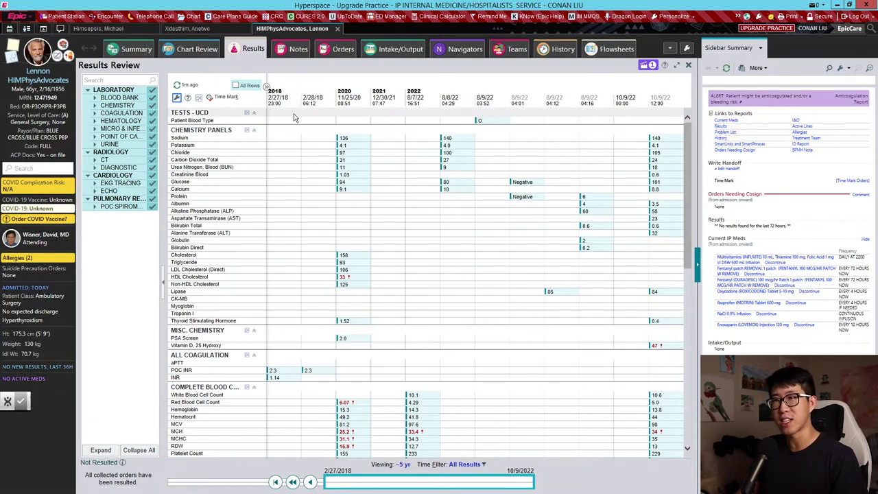
{"action": "left_click", "coordinate": [177, 97]}
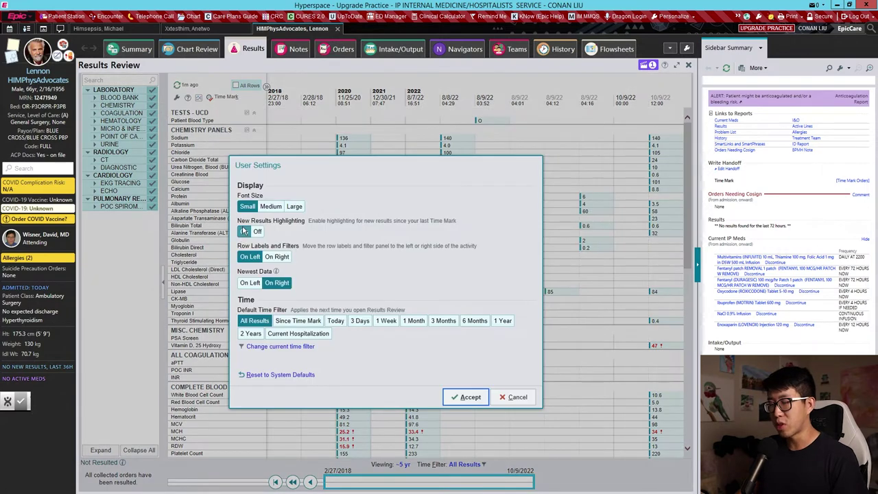
{"action": "left_click", "coordinate": [243, 232]}
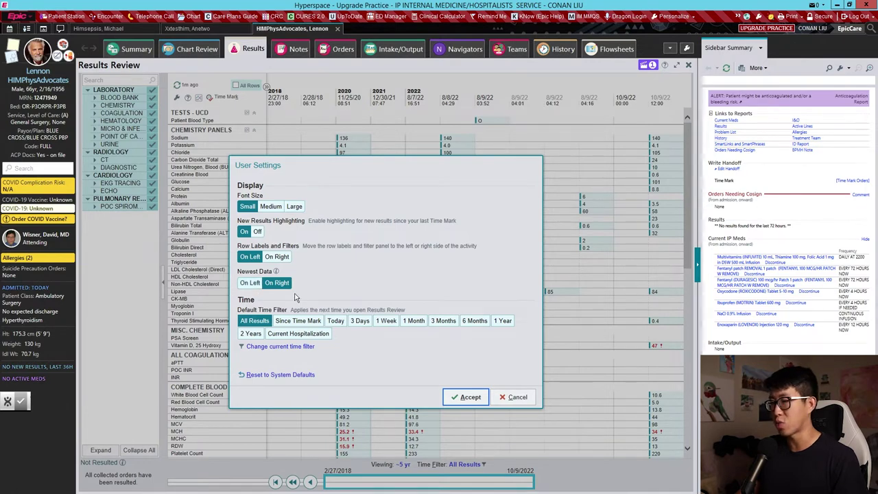
{"action": "left_click", "coordinate": [515, 397]}
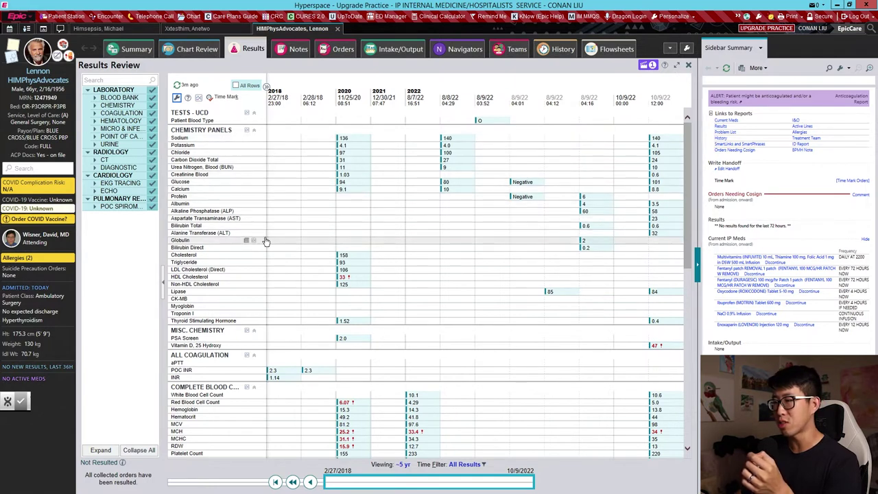
{"action": "mouse_move", "coordinate": [594, 245]}
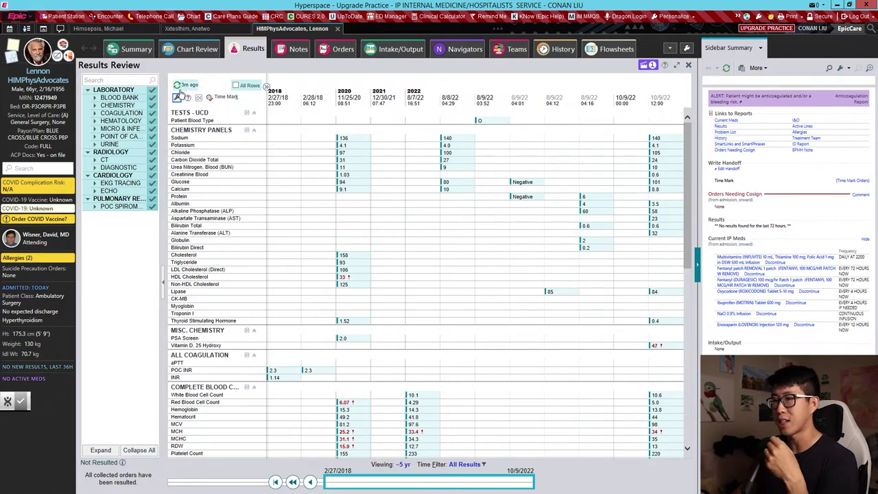
{"action": "left_click", "coordinate": [176, 98]}
{"action": "left_click", "coordinate": [250, 283]}
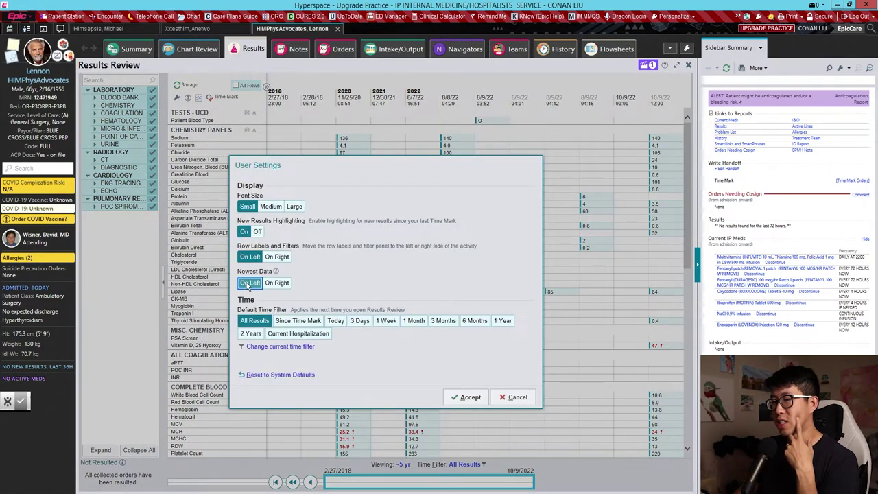
{"action": "left_click", "coordinate": [514, 397]}
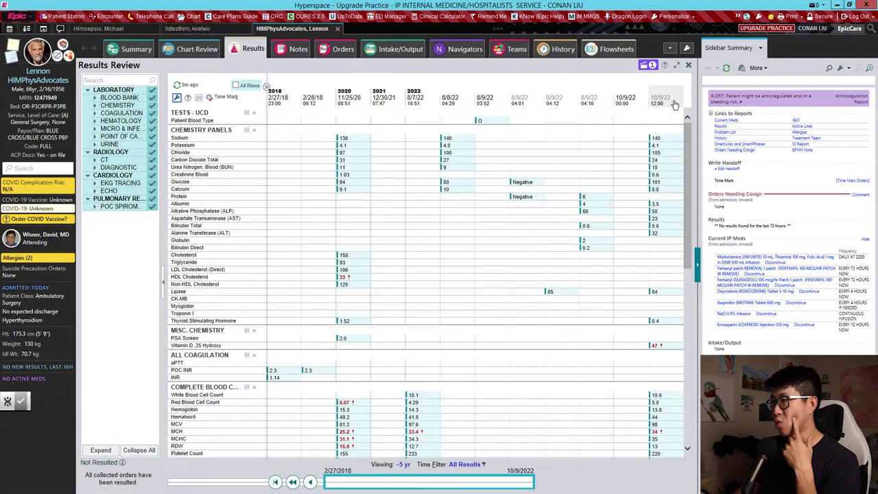
Set Newest Data to On Left and the default time filter to Since Time Mark in the user settings
{"action": "left_click", "coordinate": [177, 98]}
{"action": "left_click", "coordinate": [250, 283]}
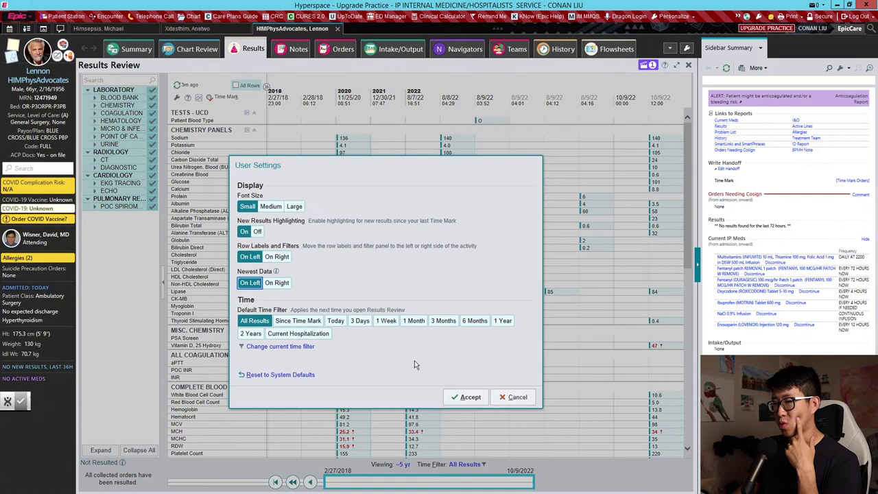
{"action": "left_click", "coordinate": [460, 396]}
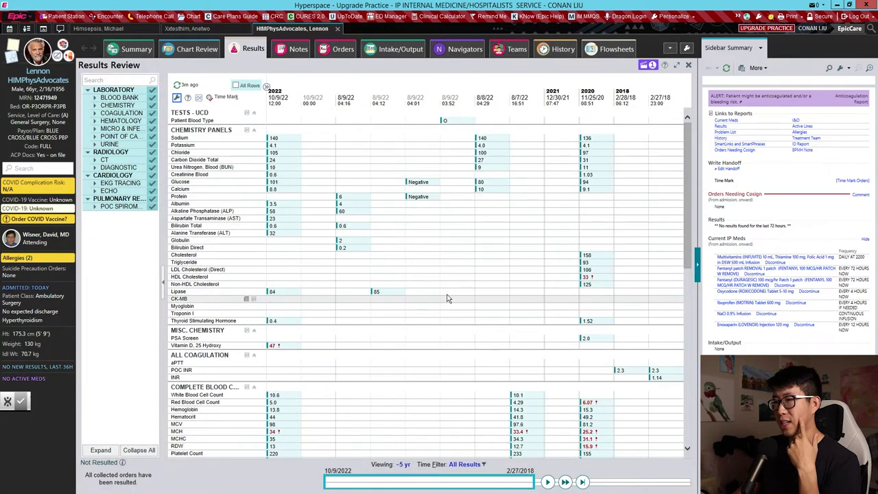
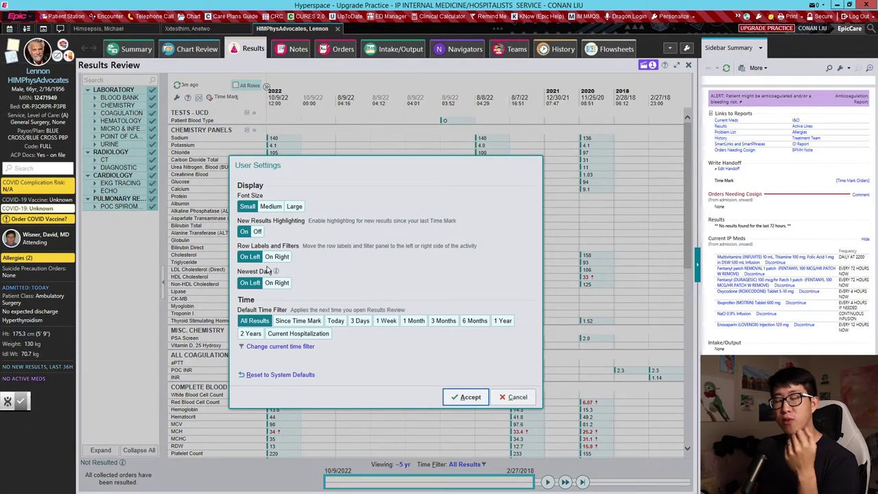
{"action": "left_click", "coordinate": [293, 321]}
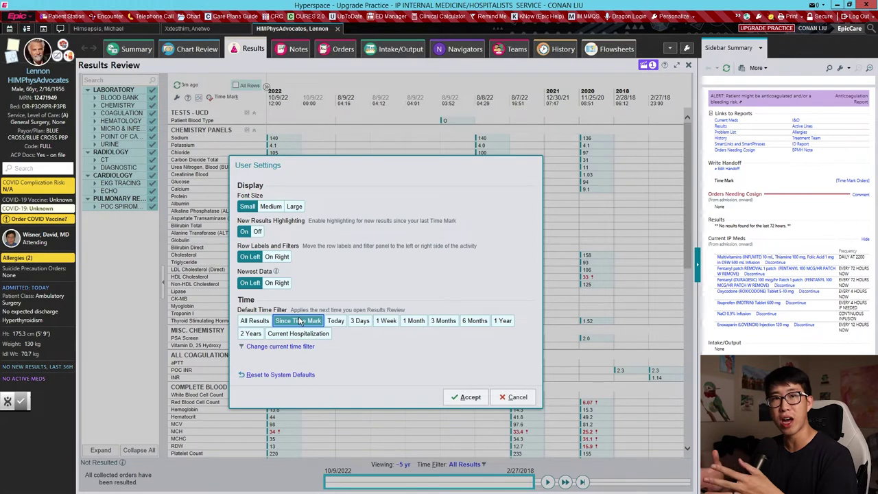
{"action": "key", "text": "Escape"}
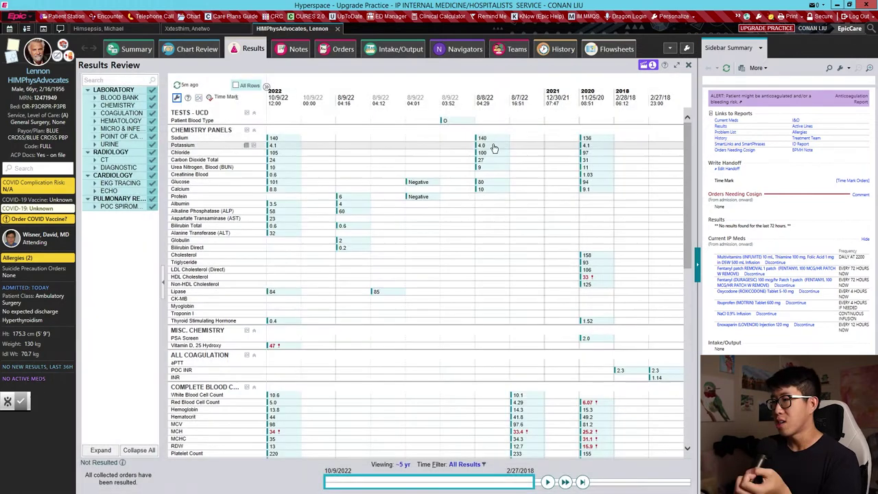
Review the highlighted new results down to the urinalysis and set a Time Mark on them
{"action": "scroll", "coordinate": [502, 191], "scroll_direction": "down", "scroll_amount": 5}
{"action": "scroll", "coordinate": [508, 194], "scroll_direction": "down", "scroll_amount": 4}
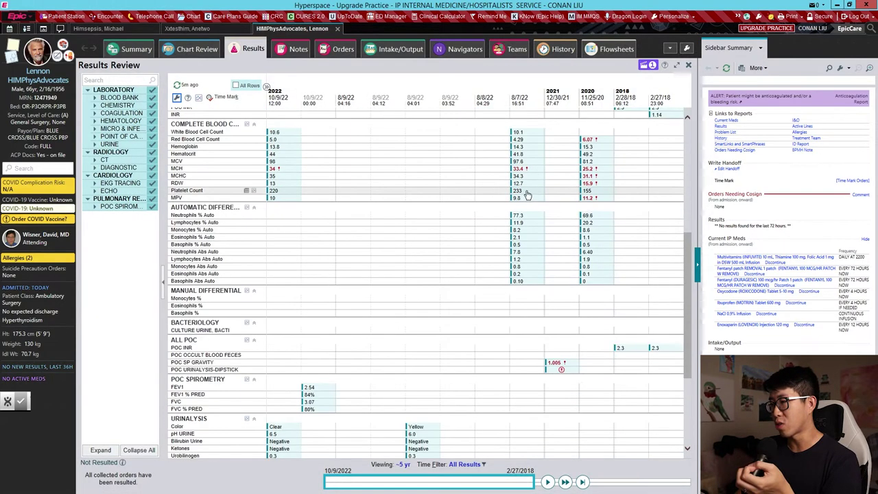
{"action": "scroll", "coordinate": [555, 212], "scroll_direction": "up", "scroll_amount": 9}
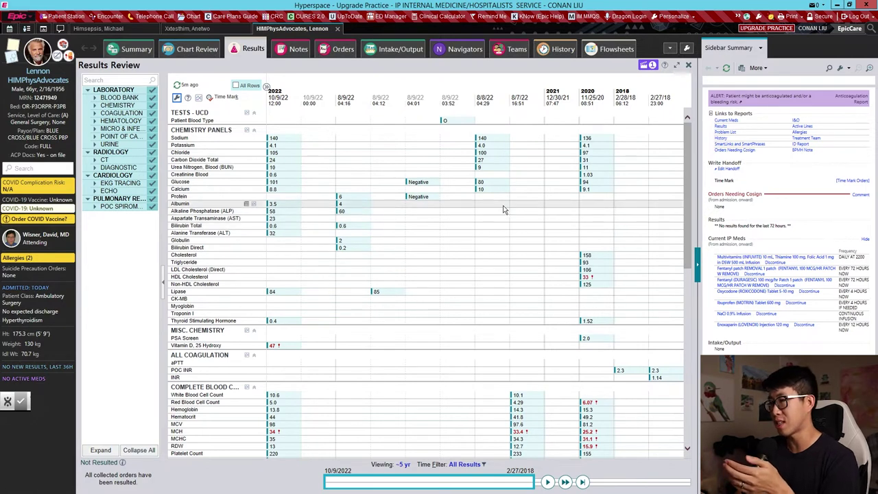
{"action": "left_click", "coordinate": [232, 97]}
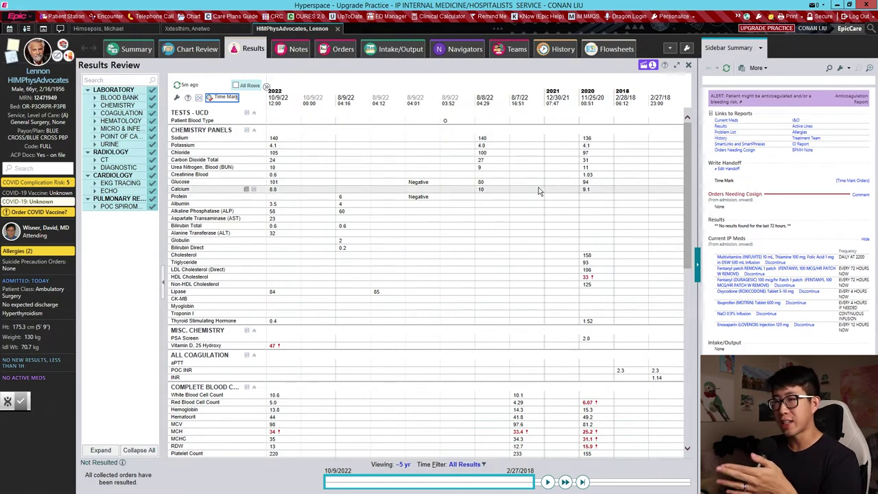
Check the patient's New Rslt Flag in the HIM - Training Patients list and reopen the patient's results
{"action": "left_click", "coordinate": [25, 29]}
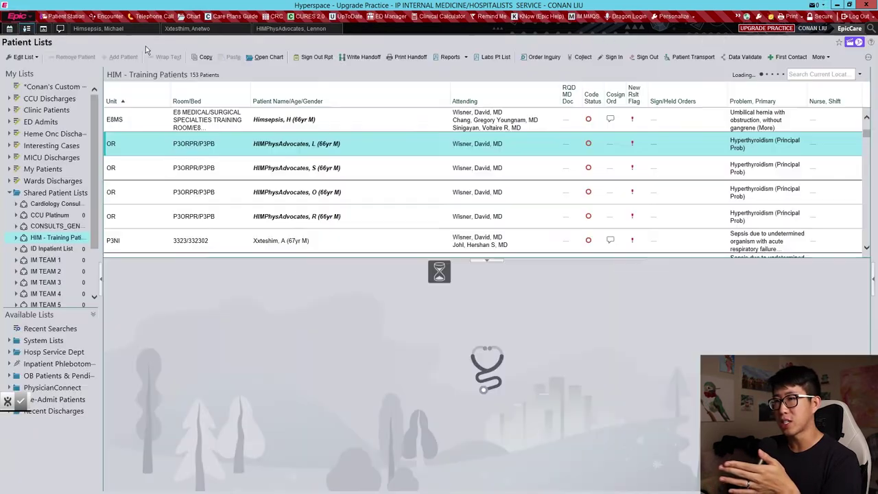
{"action": "mouse_move", "coordinate": [639, 145]}
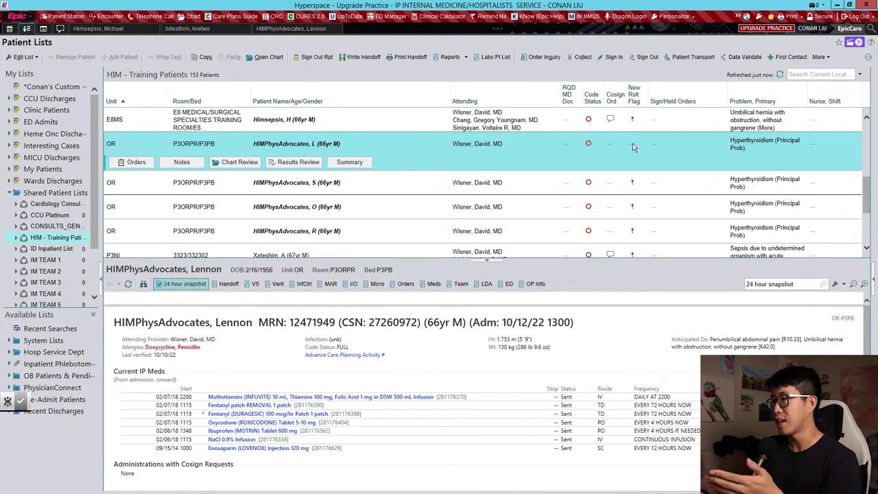
{"action": "double_click", "coordinate": [632, 143]}
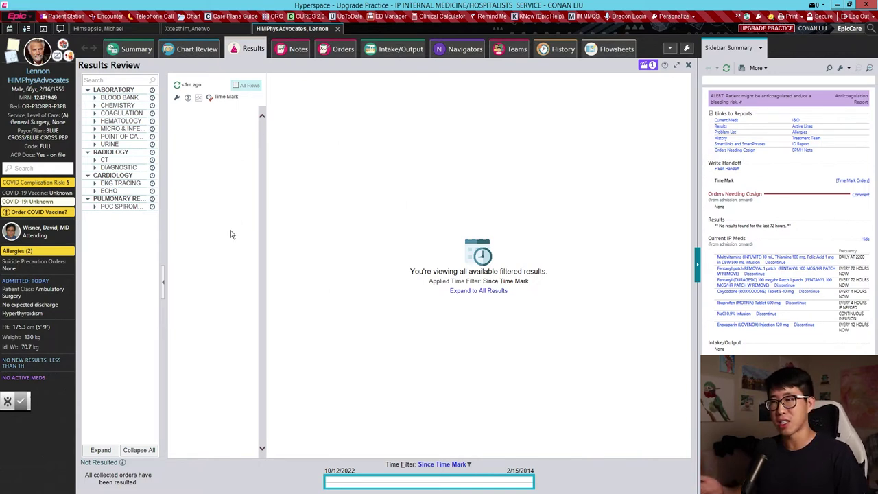
Change the current time filter to All Results and look through the results grid down to the POC spirometry
{"action": "left_click", "coordinate": [377, 466]}
{"action": "left_click", "coordinate": [372, 393]}
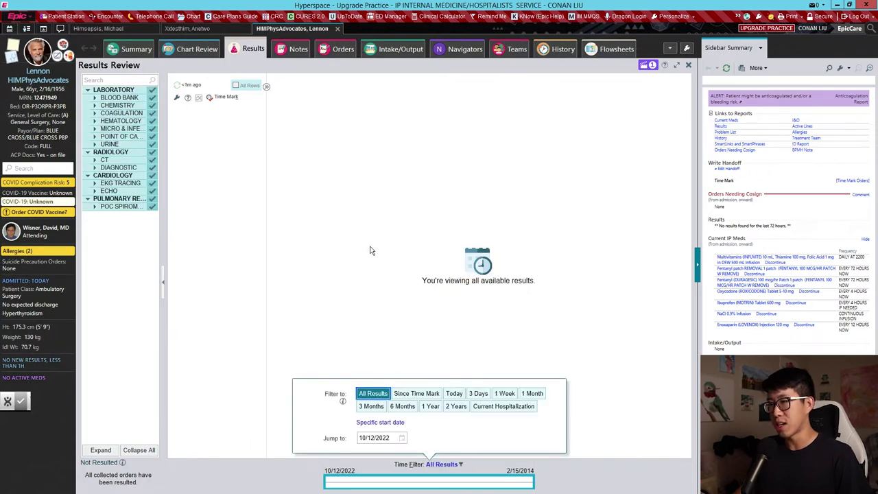
{"action": "scroll", "coordinate": [470, 262], "scroll_direction": "down", "scroll_amount": 10}
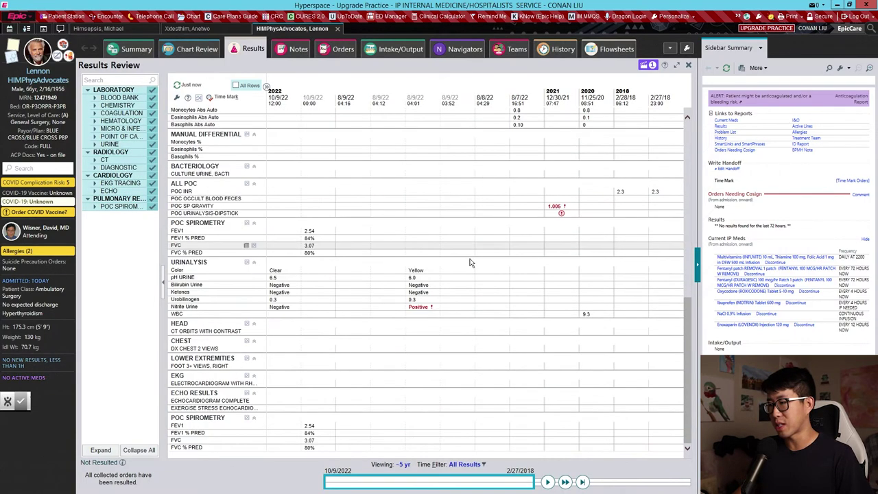
{"action": "scroll", "coordinate": [514, 251], "scroll_direction": "up", "scroll_amount": 10}
{"action": "scroll", "coordinate": [562, 234], "scroll_direction": "down", "scroll_amount": 5}
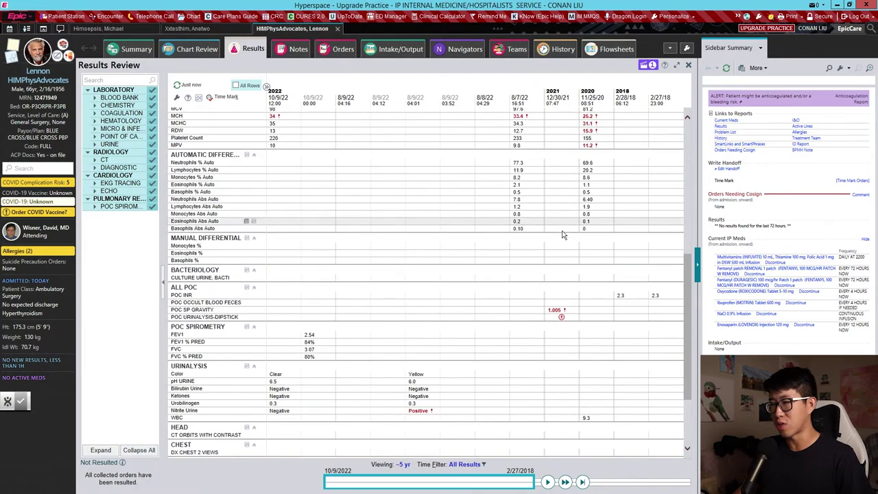
{"action": "scroll", "coordinate": [562, 235], "scroll_direction": "up", "scroll_amount": 8}
Filter the results to Since Time Mark, then expand back to All Results and look over the grid
{"action": "left_click", "coordinate": [473, 464]}
{"action": "left_click", "coordinate": [410, 395]}
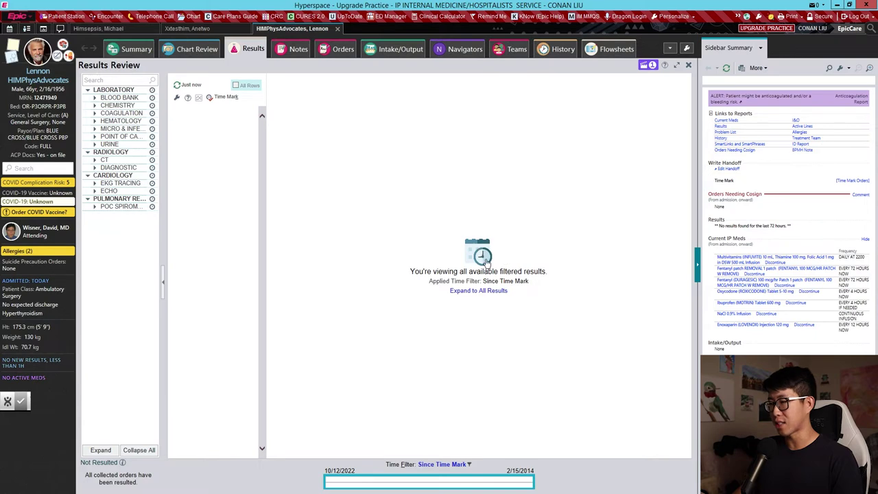
{"action": "left_click", "coordinate": [490, 290]}
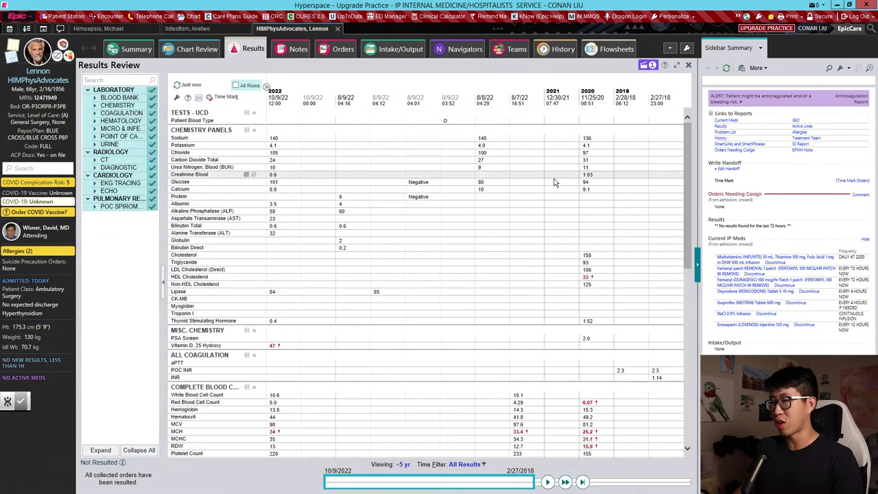
{"action": "scroll", "coordinate": [570, 214], "scroll_direction": "down", "scroll_amount": 5}
{"action": "scroll", "coordinate": [570, 214], "scroll_direction": "down", "scroll_amount": 2}
{"action": "scroll", "coordinate": [515, 240], "scroll_direction": "up", "scroll_amount": 7}
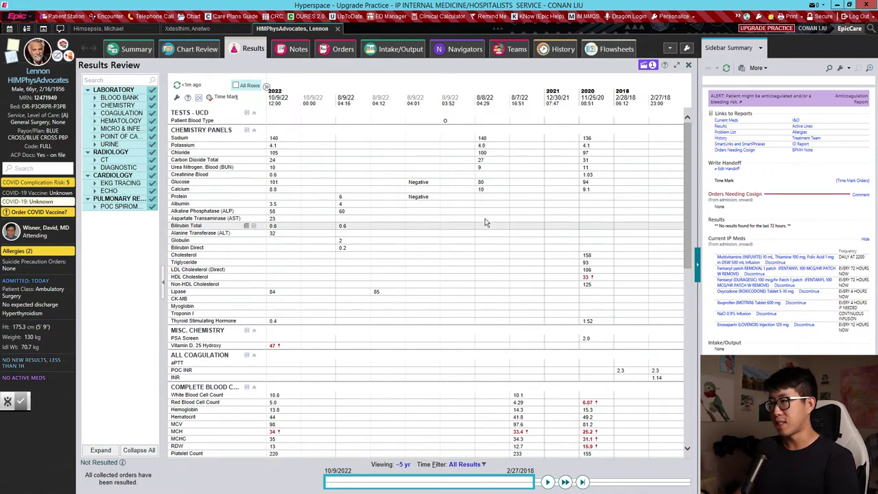
{"action": "scroll", "coordinate": [485, 218], "scroll_direction": "down", "scroll_amount": 4}
{"action": "scroll", "coordinate": [561, 267], "scroll_direction": "up", "scroll_amount": 4}
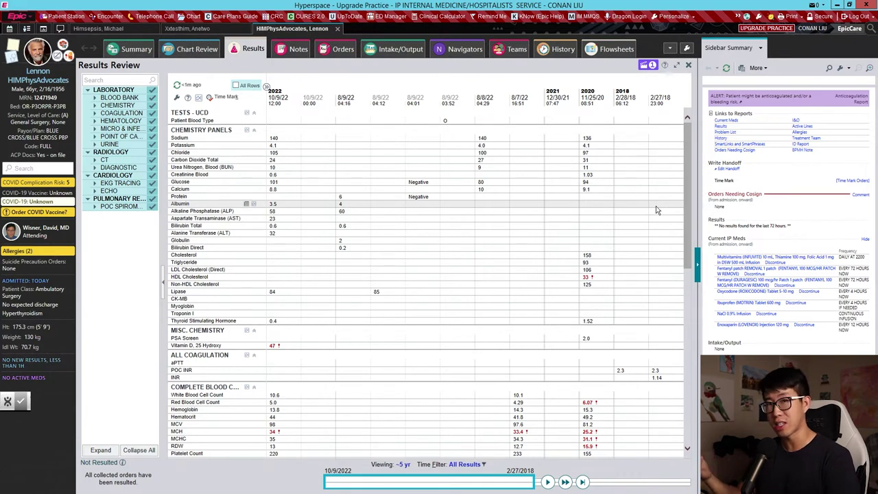
Move the results timeline to the older 2018 to 2014 results and return to the newest ones from 10/9/2022
{"action": "left_click", "coordinate": [548, 482]}
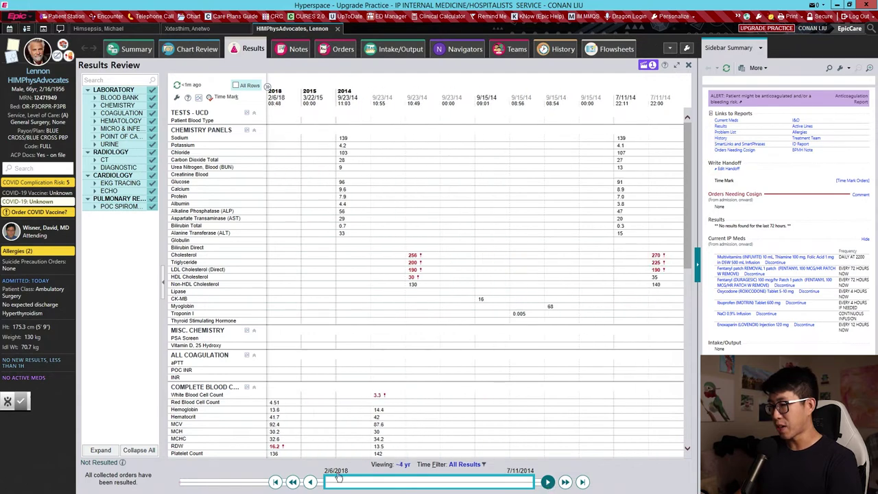
{"action": "left_click", "coordinate": [290, 482]}
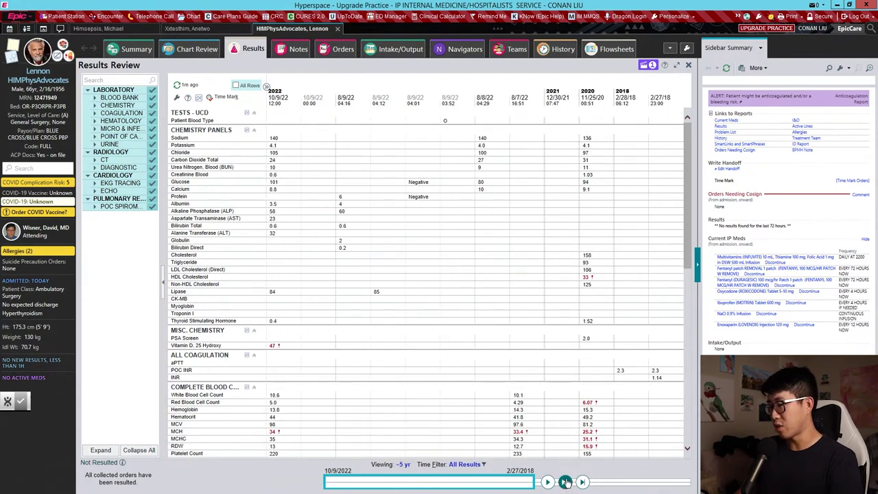
{"action": "left_click", "coordinate": [567, 483]}
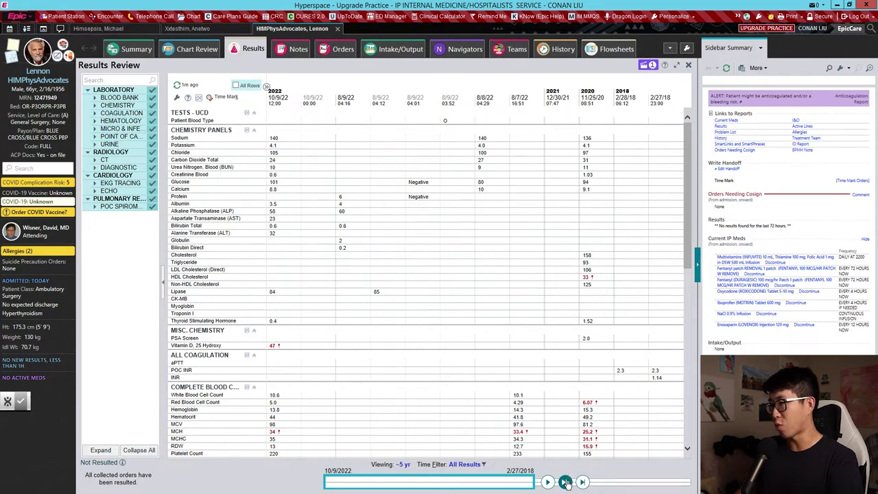
{"action": "left_click", "coordinate": [292, 482]}
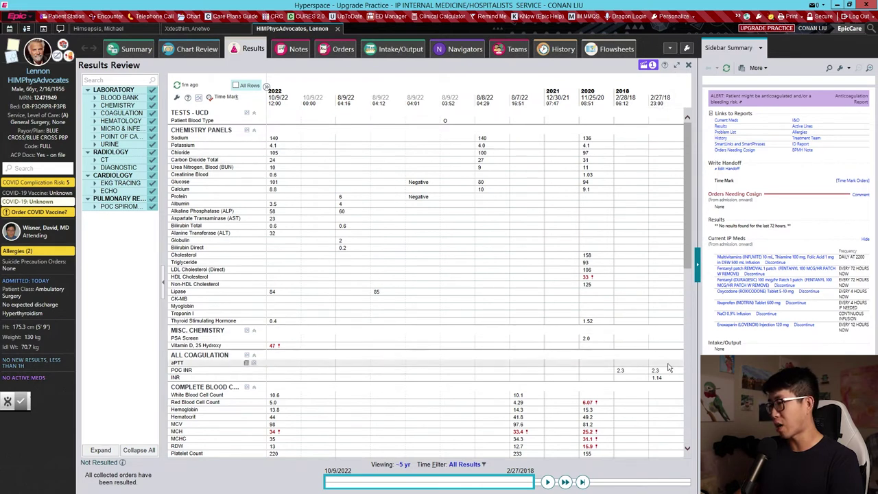
Check the 2/27/18 INR, page through the older results to 2/15/2014, and page back to the range starting 12/30/2021
{"action": "mouse_move", "coordinate": [662, 375]}
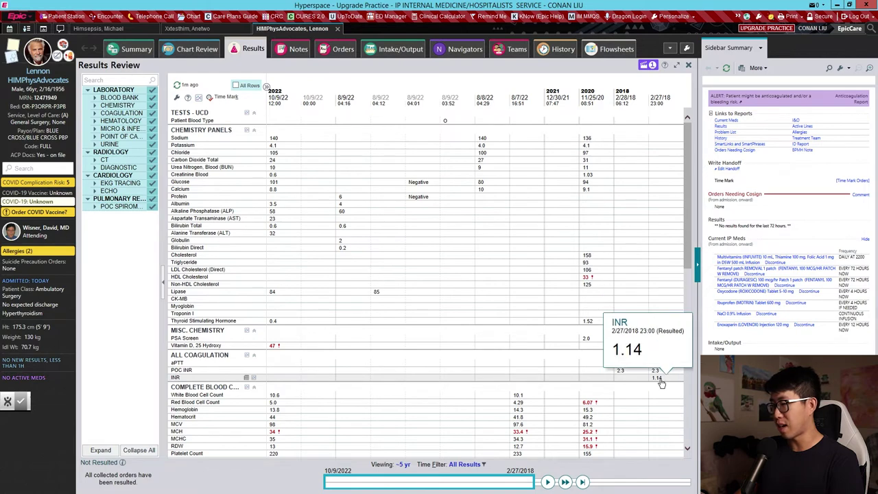
{"action": "left_click", "coordinate": [566, 484]}
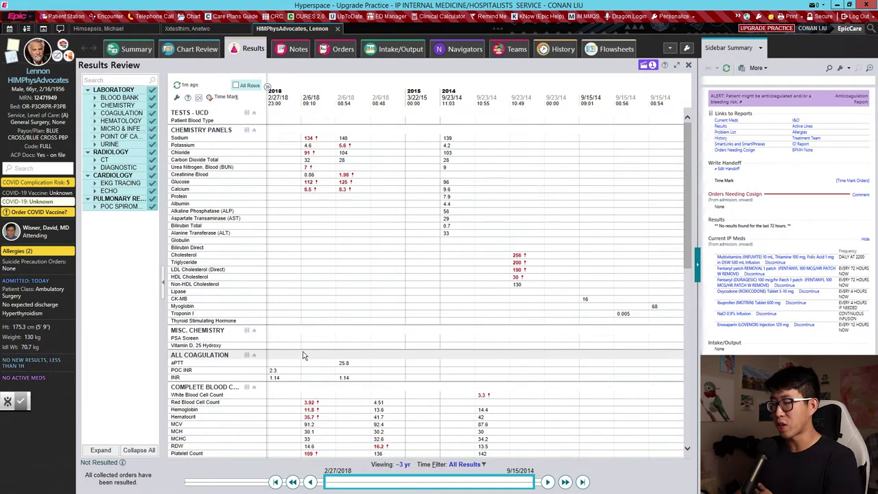
{"action": "left_click", "coordinate": [565, 482]}
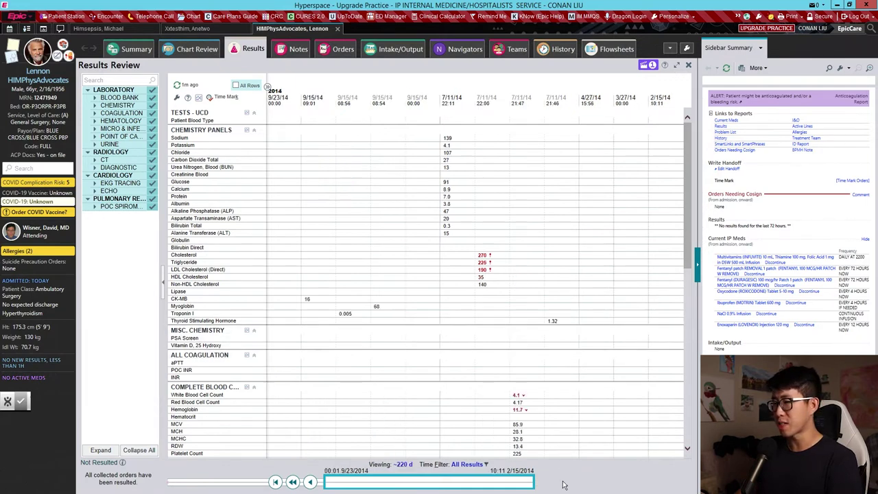
{"action": "left_click", "coordinate": [292, 482]}
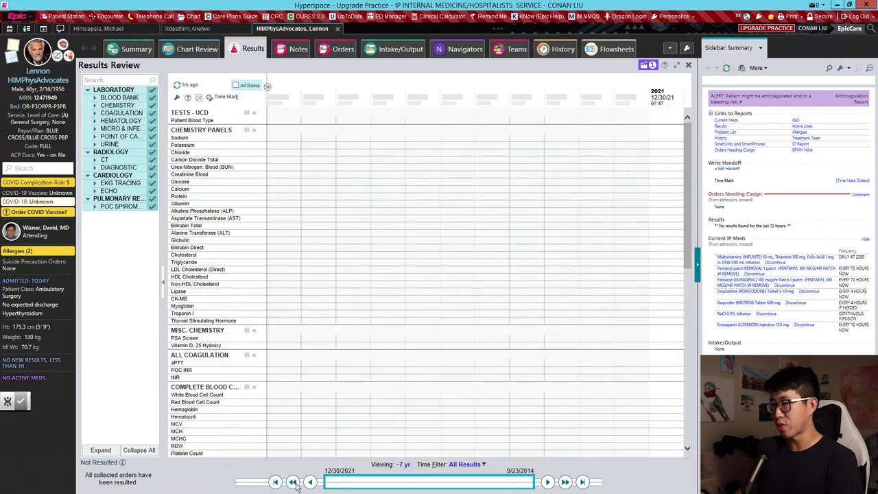
{"action": "left_click", "coordinate": [547, 481]}
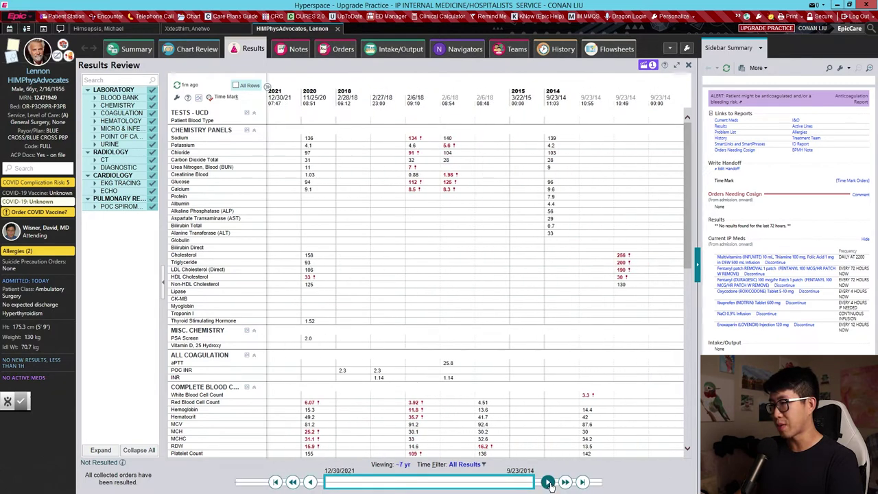
Page through the results timeline back to the newest results from 10/9/2022
{"action": "left_click", "coordinate": [309, 482]}
{"action": "left_click", "coordinate": [293, 482]}
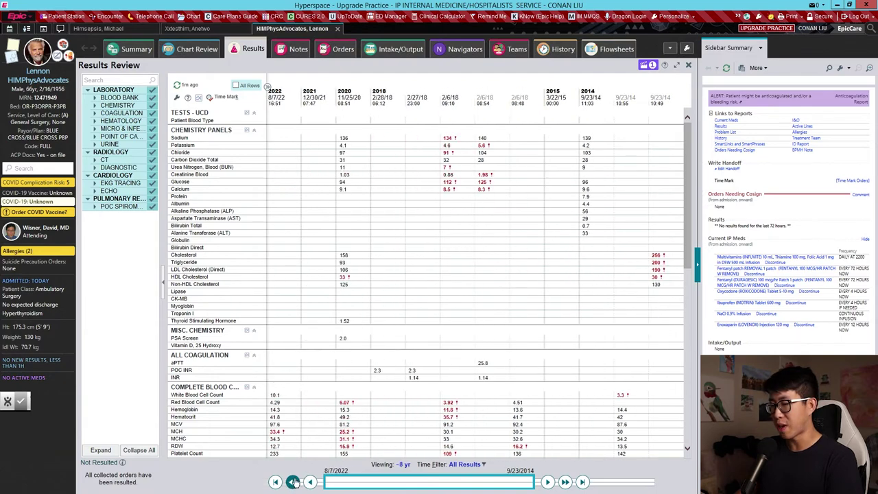
{"action": "left_click", "coordinate": [565, 482]}
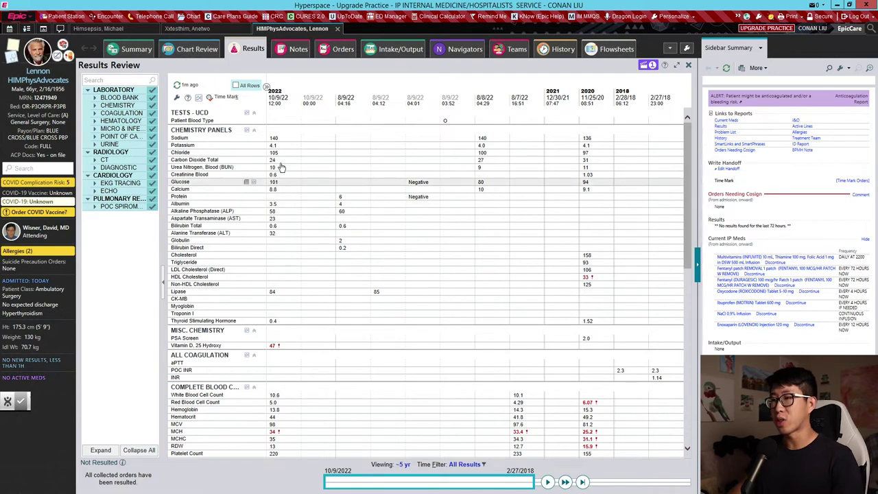
View the Creatinine Blood row as a vertical trend with dates as rows, and close it
{"action": "mouse_move", "coordinate": [292, 163]}
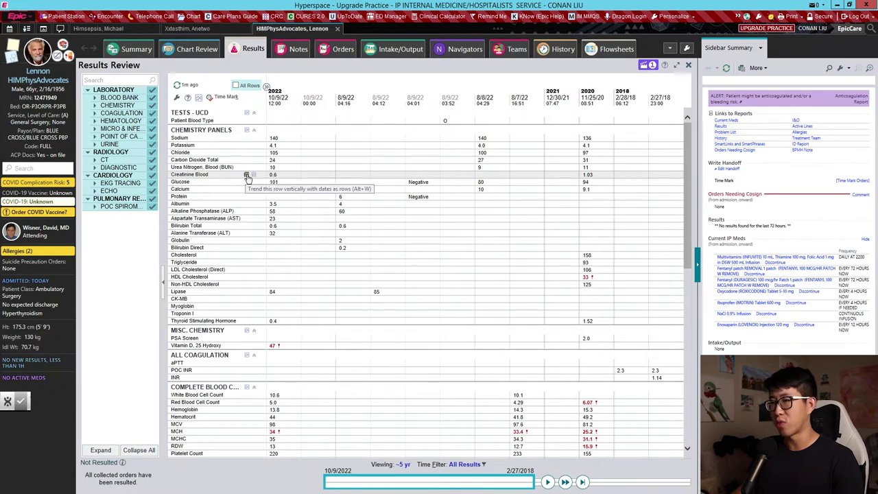
{"action": "left_click", "coordinate": [246, 176]}
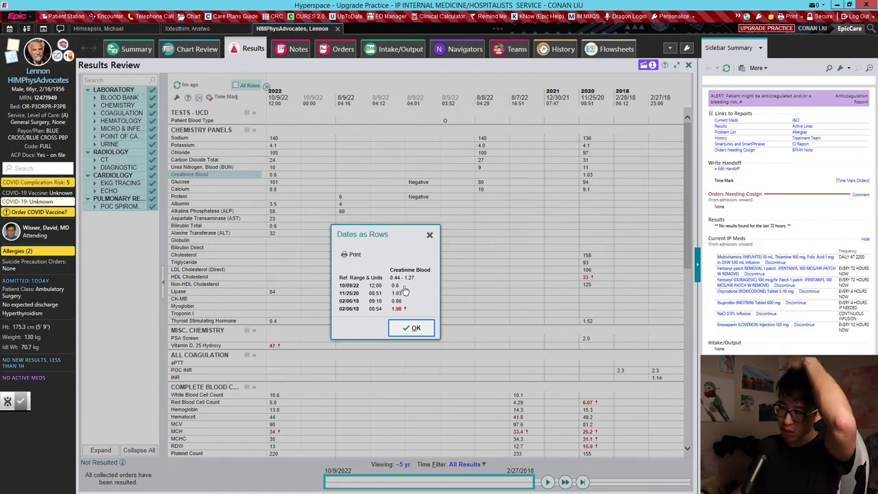
{"action": "left_click", "coordinate": [405, 326]}
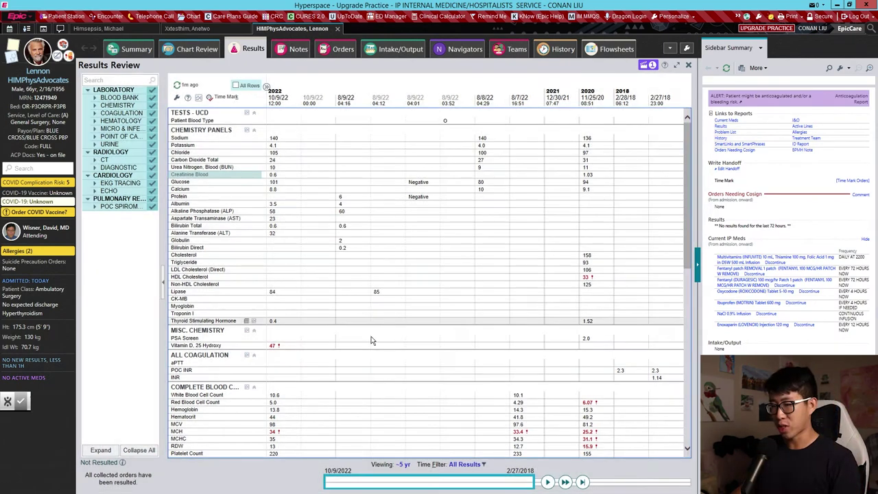
View the Hemoglobin row as a vertical trend with dates as rows, then display it as a graph
{"action": "left_click", "coordinate": [248, 410]}
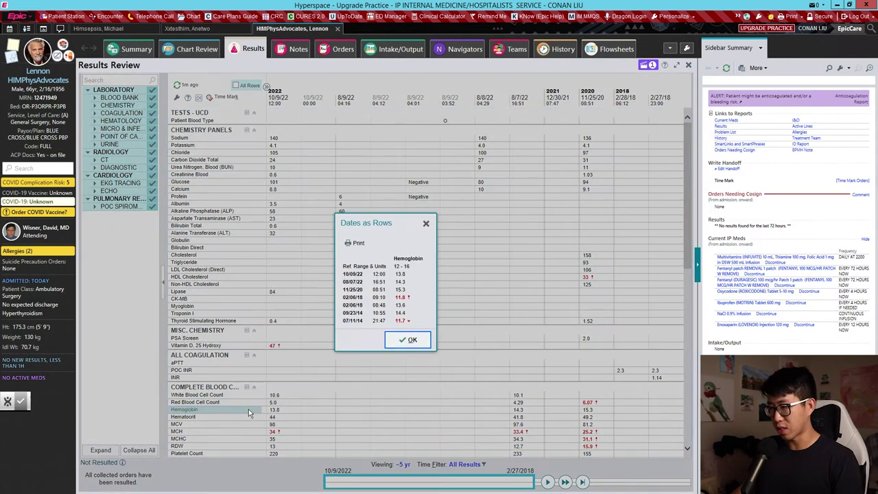
{"action": "left_click", "coordinate": [405, 340]}
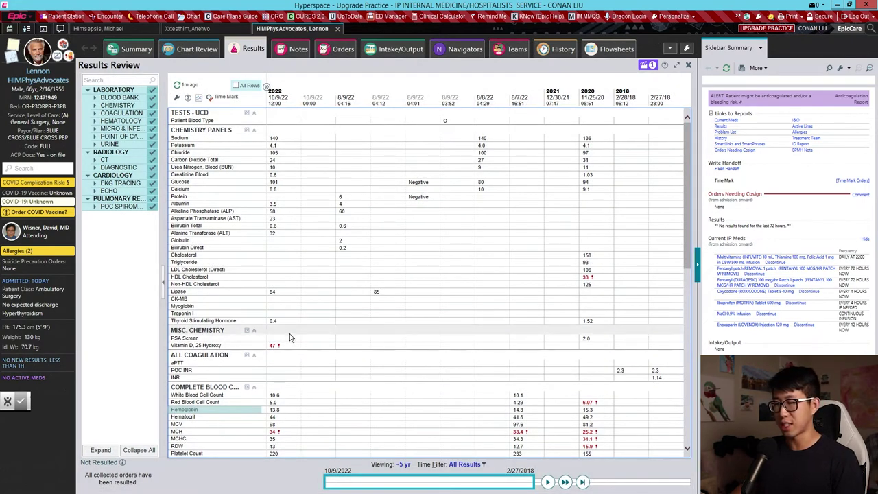
{"action": "left_click", "coordinate": [246, 410]}
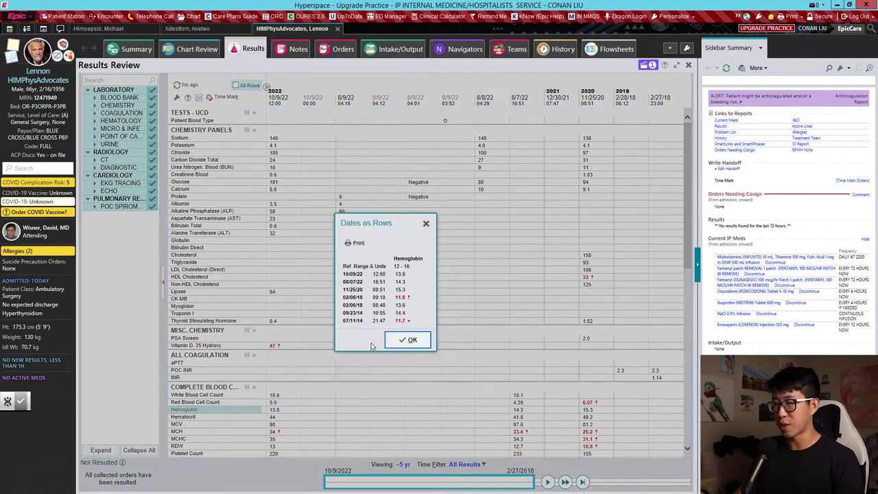
{"action": "left_click", "coordinate": [409, 340]}
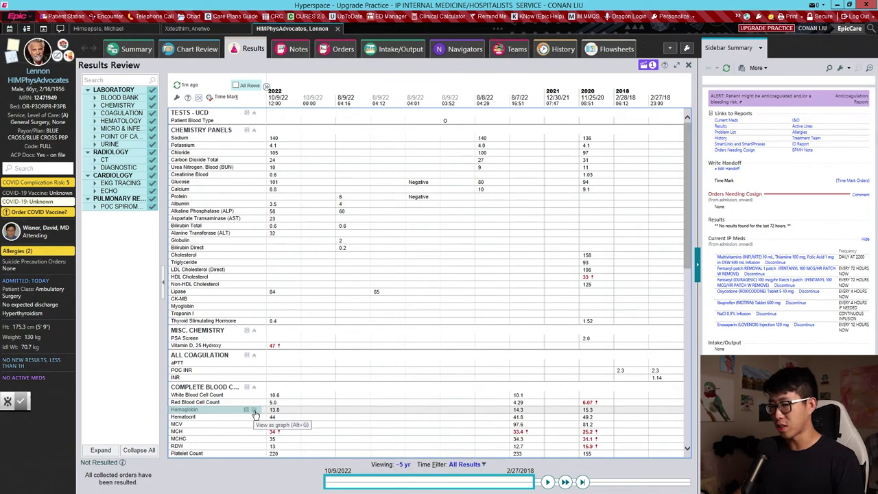
{"action": "left_click", "coordinate": [254, 410]}
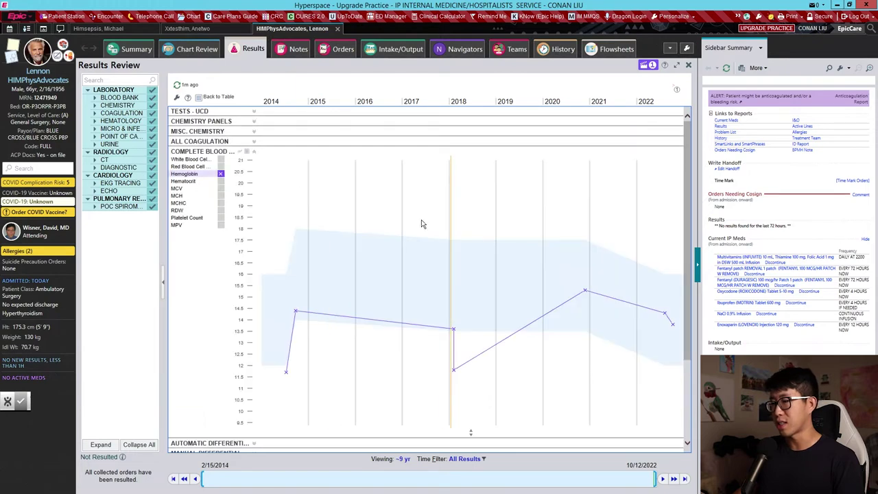
{"action": "scroll", "coordinate": [412, 227], "scroll_direction": "down", "scroll_amount": 2}
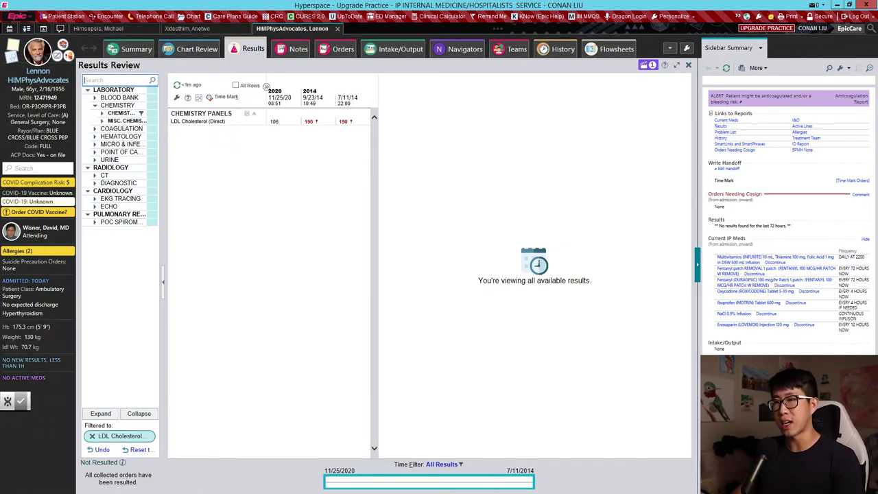
Search "ldl" to select LDL Cholesterol (Direct), then search "chol" and add Cholesterol, HDL Cholesterol and Non-HDL Cholesterol to the filter
{"action": "type", "text": "ldl"}
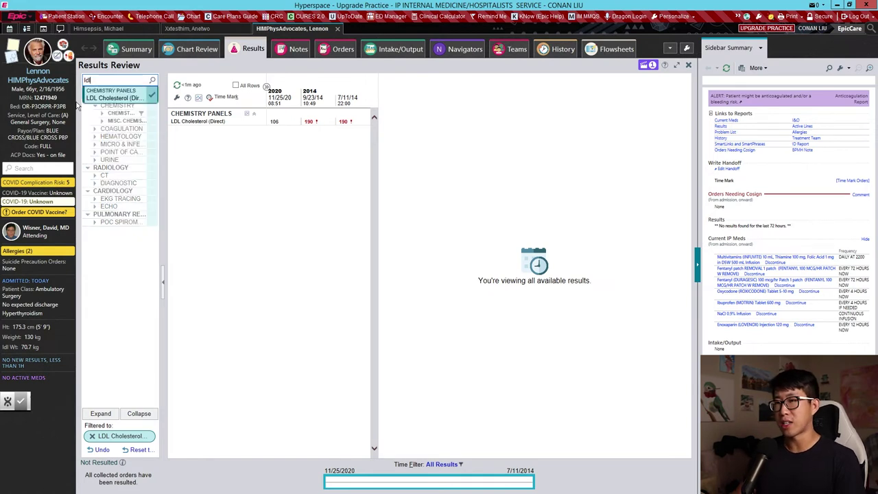
{"action": "left_click", "coordinate": [137, 100]}
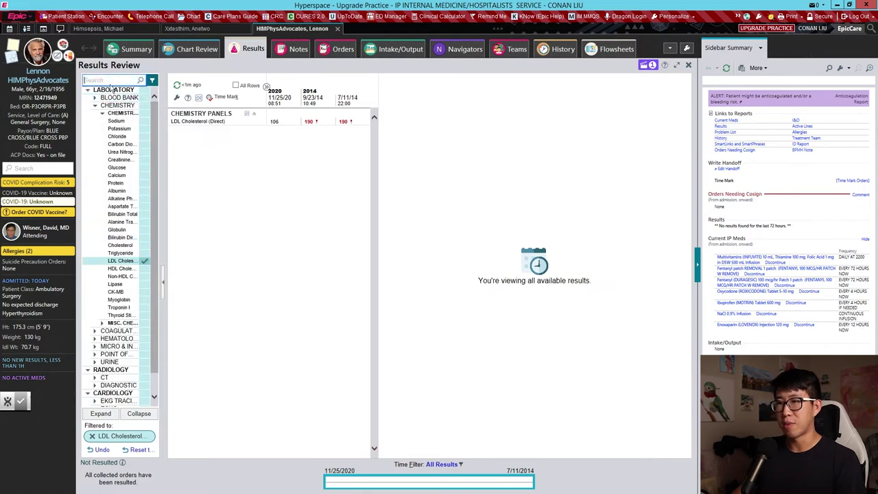
{"action": "type", "text": "chol"}
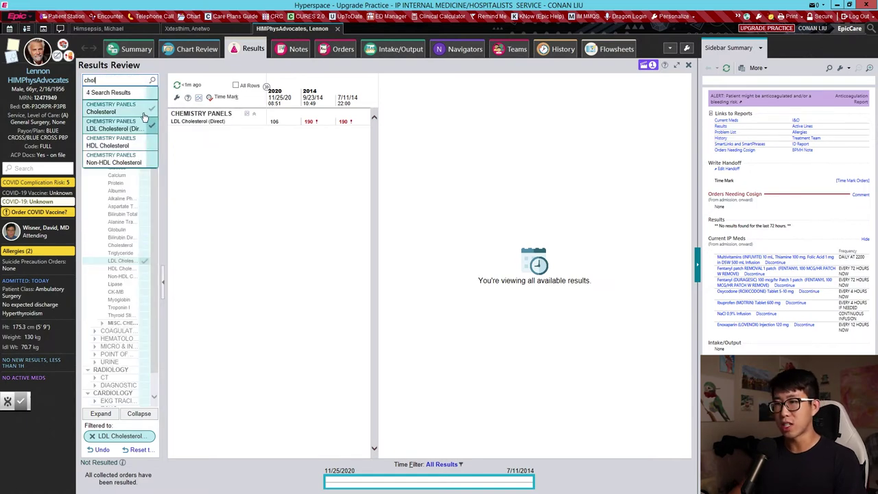
{"action": "left_click", "coordinate": [152, 109]}
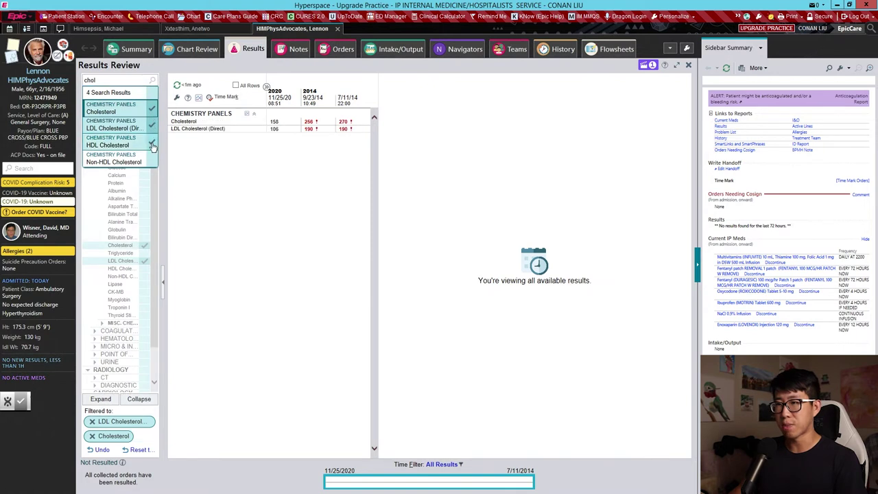
{"action": "left_click", "coordinate": [152, 142]}
{"action": "left_click", "coordinate": [152, 160]}
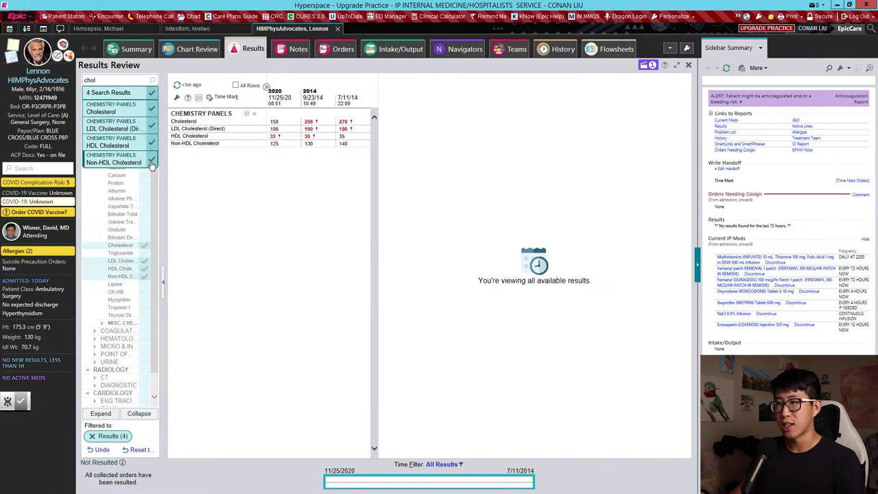
{"action": "left_click", "coordinate": [302, 137]}
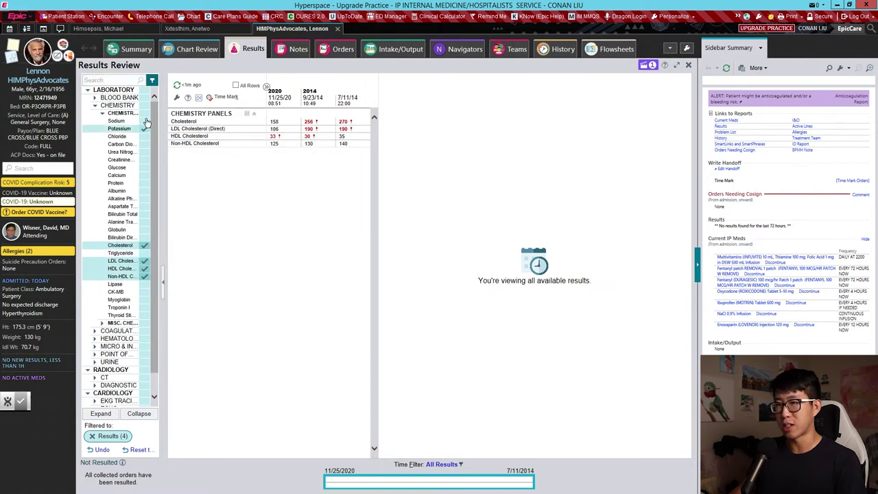
Add Triglyceride to the filtered results, deselect the cholesterol components and reset to the default filters
{"action": "left_click", "coordinate": [144, 253]}
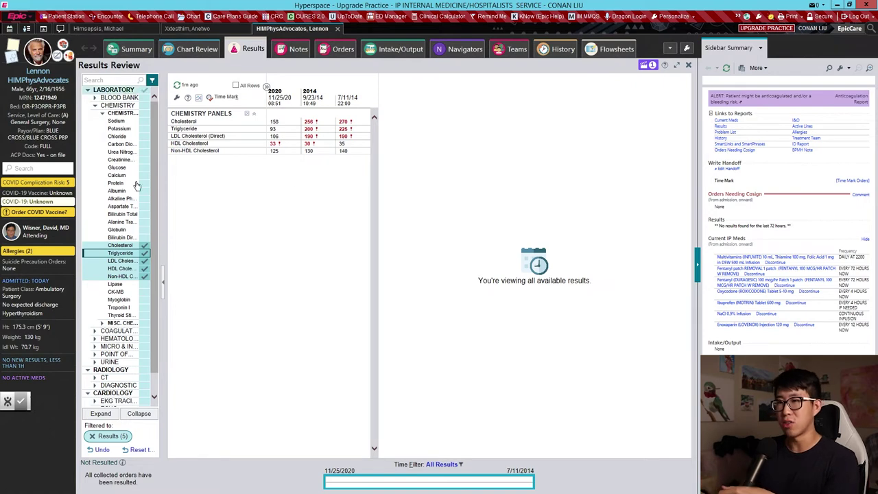
{"action": "left_click", "coordinate": [146, 260]}
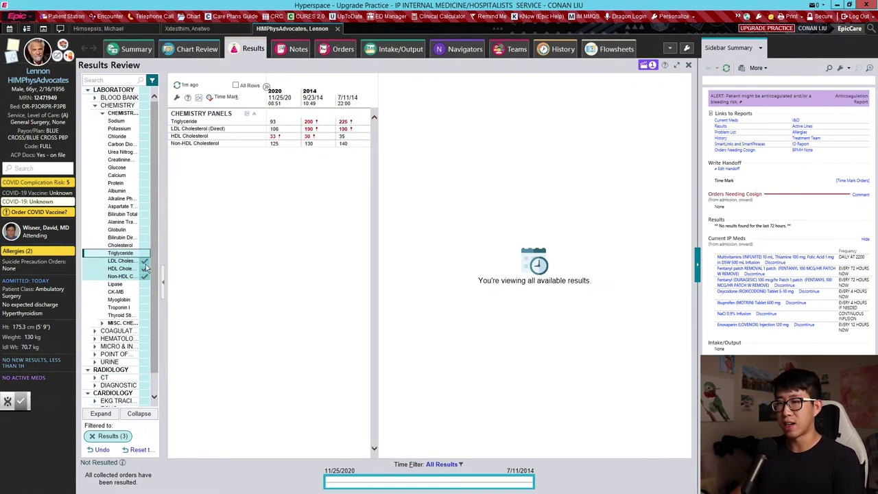
{"action": "left_click", "coordinate": [146, 277]}
{"action": "left_click", "coordinate": [139, 449]}
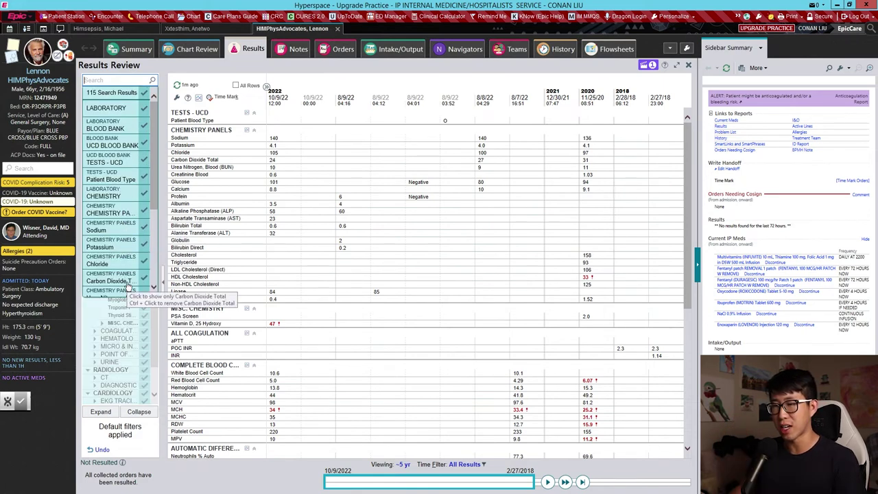
Show only Carbon Dioxide Total from the results search, then add Urea Nitrogen, Creatinine and Glucose to the filter
{"action": "scroll", "coordinate": [126, 277], "scroll_direction": "down", "scroll_amount": 1}
{"action": "left_click", "coordinate": [124, 251]}
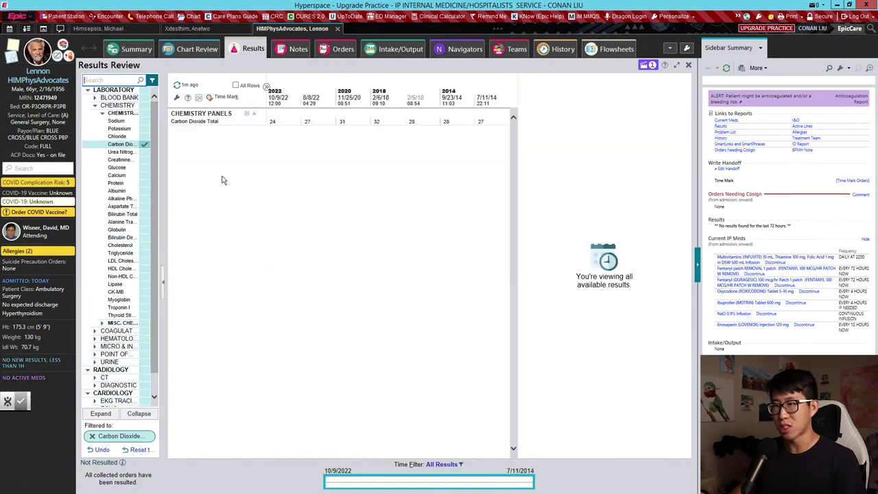
{"action": "mouse_move", "coordinate": [323, 122]}
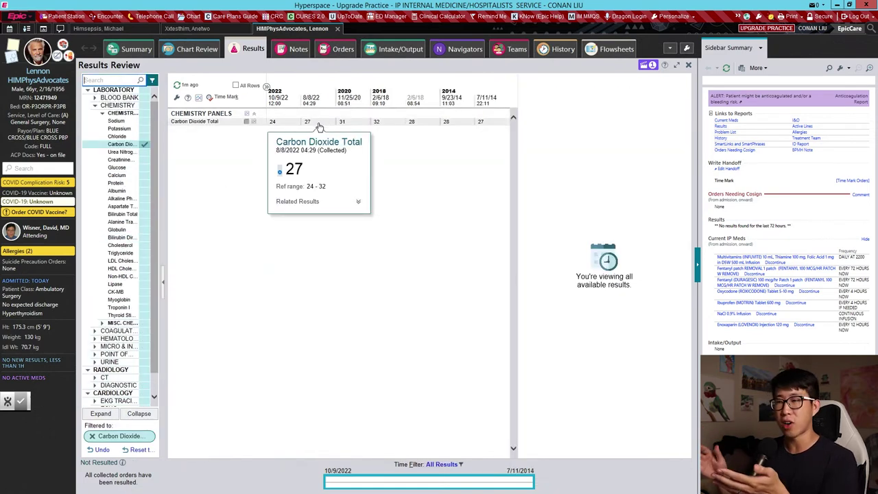
{"action": "left_click", "coordinate": [145, 152]}
{"action": "left_click", "coordinate": [144, 159]}
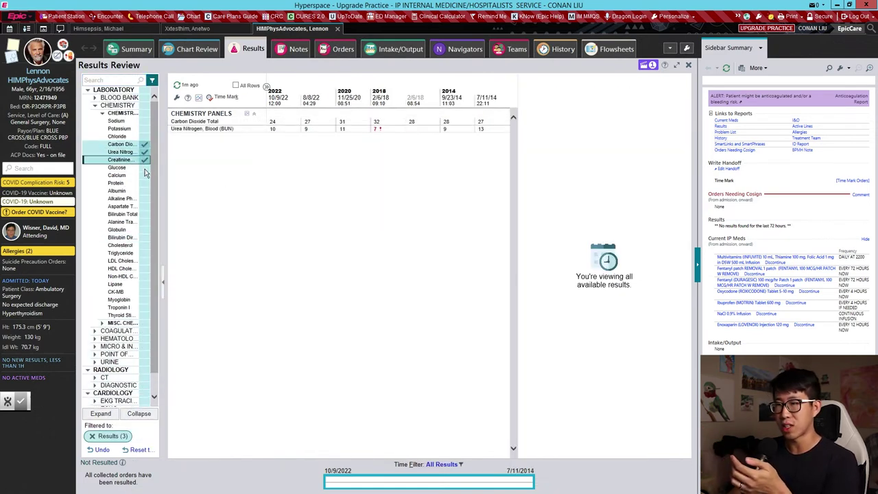
{"action": "left_click", "coordinate": [144, 168]}
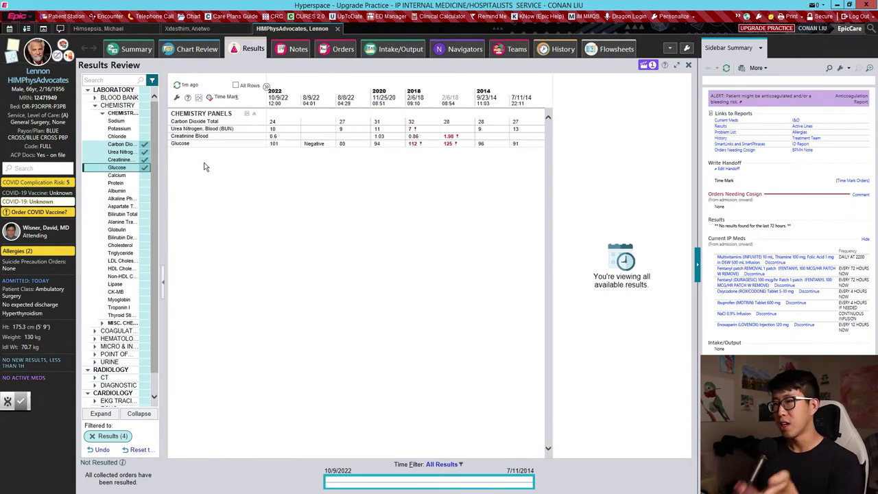
Clear the results filter, look over the full grid down to POC Spirometry and check the 10/9/2022 white blood cell count
{"action": "left_click", "coordinate": [93, 436]}
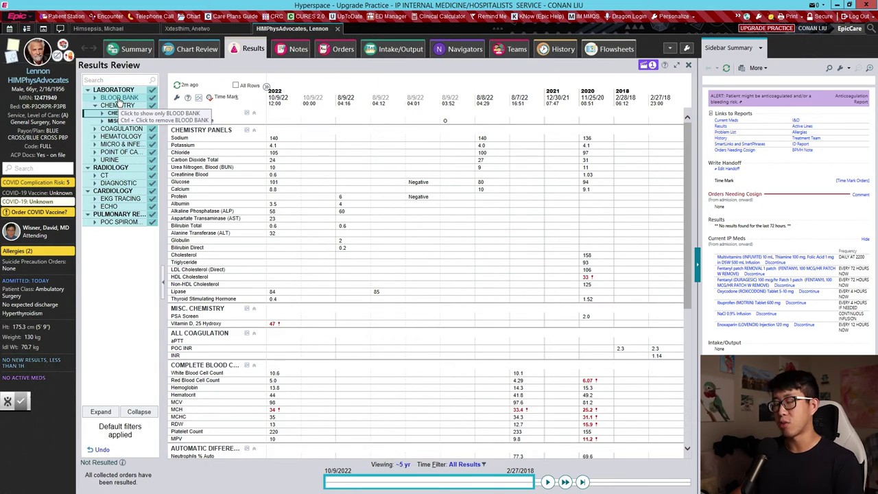
{"action": "scroll", "coordinate": [421, 185], "scroll_direction": "down", "scroll_amount": 10}
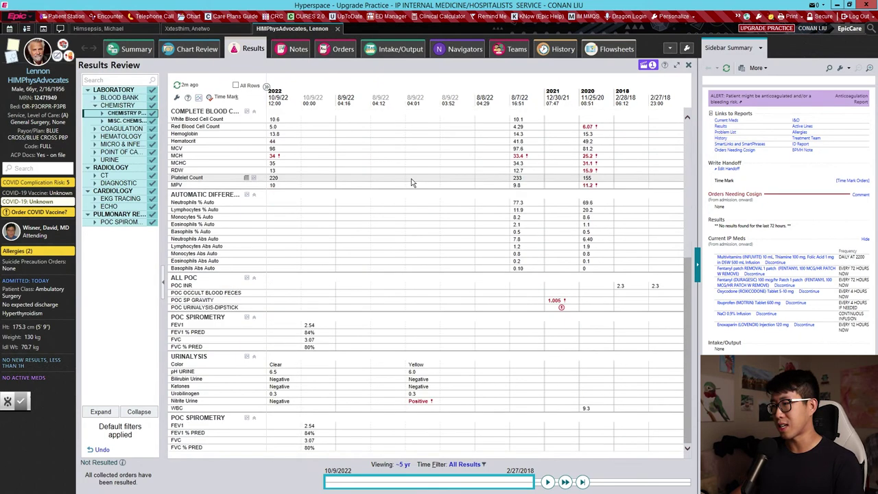
{"action": "scroll", "coordinate": [415, 239], "scroll_direction": "up", "scroll_amount": 10}
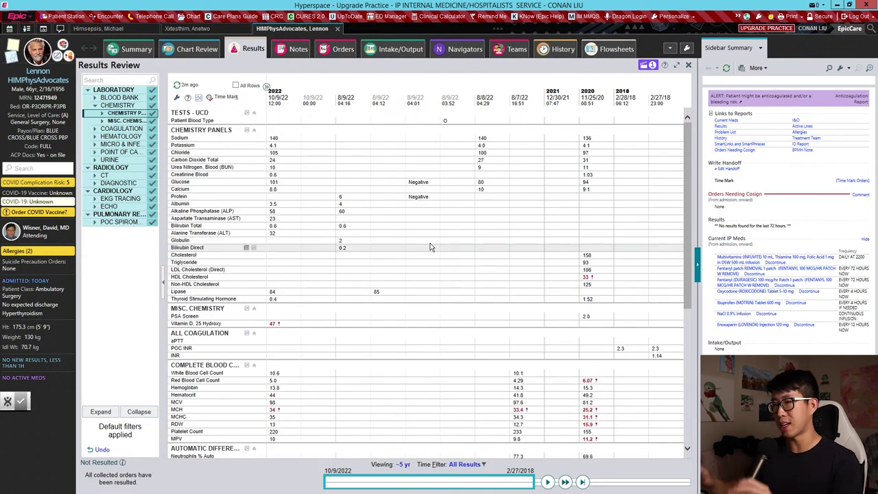
{"action": "scroll", "coordinate": [431, 247], "scroll_direction": "down", "scroll_amount": 3}
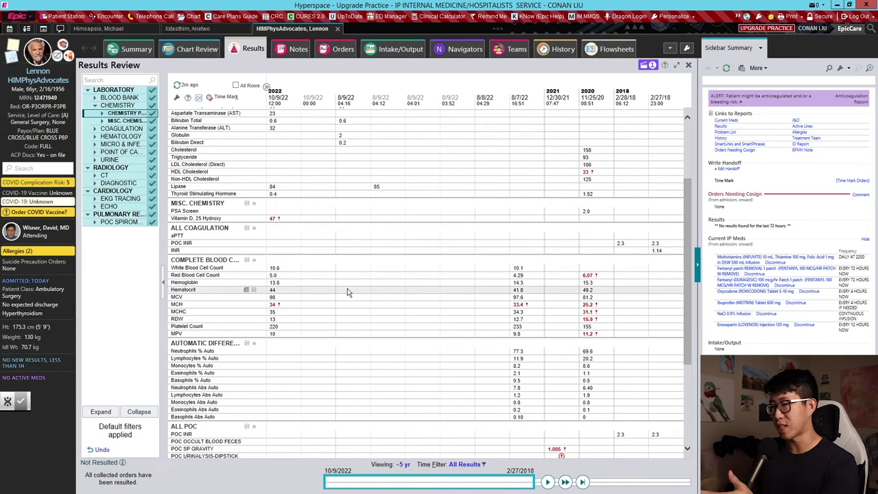
{"action": "mouse_move", "coordinate": [286, 271]}
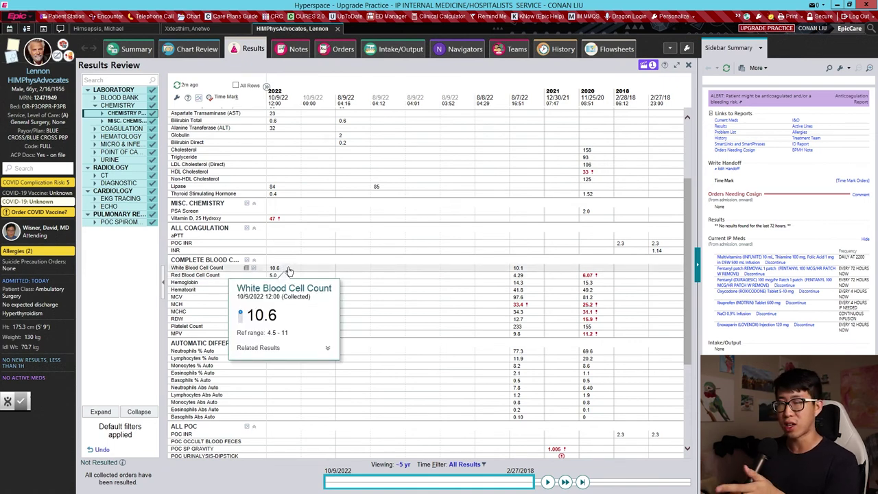
{"action": "scroll", "coordinate": [286, 272], "scroll_direction": "up", "scroll_amount": 3}
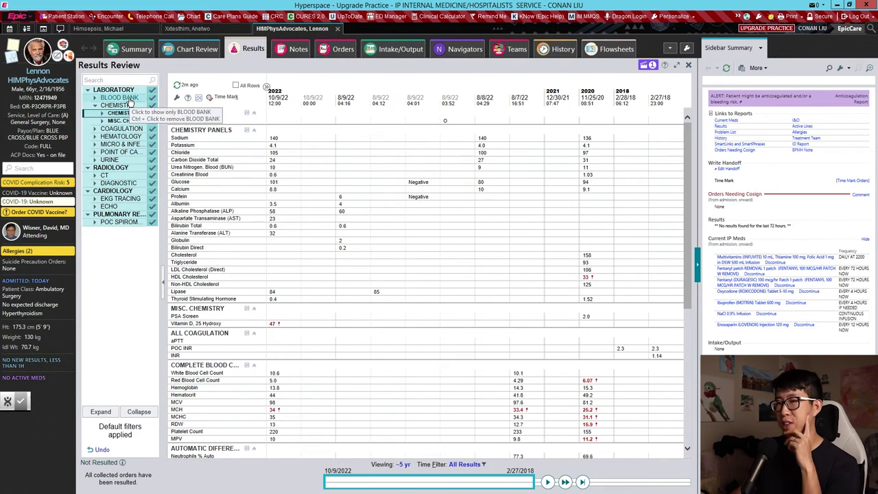
Filter the results to one laboratory category at a time: Blood Bank, Chemistry, Coagulation, Hematology, Micro, Point of Care and Urine
{"action": "left_click", "coordinate": [129, 98]}
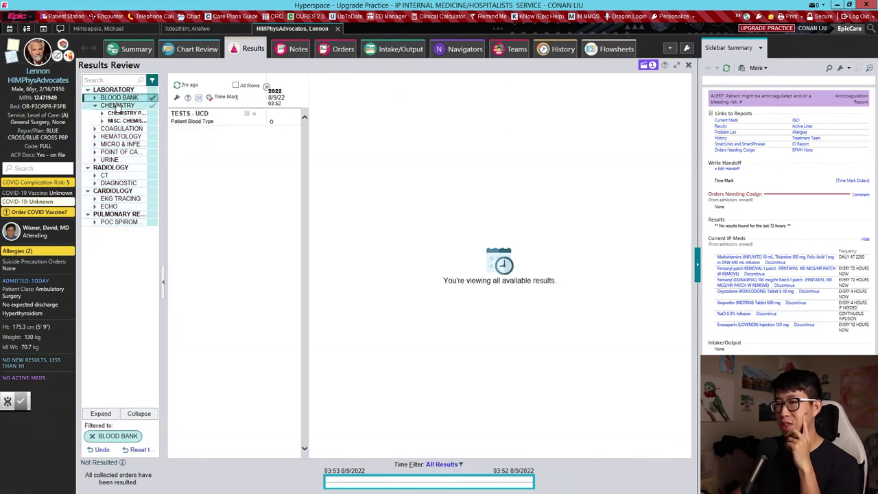
{"action": "left_click", "coordinate": [118, 106]}
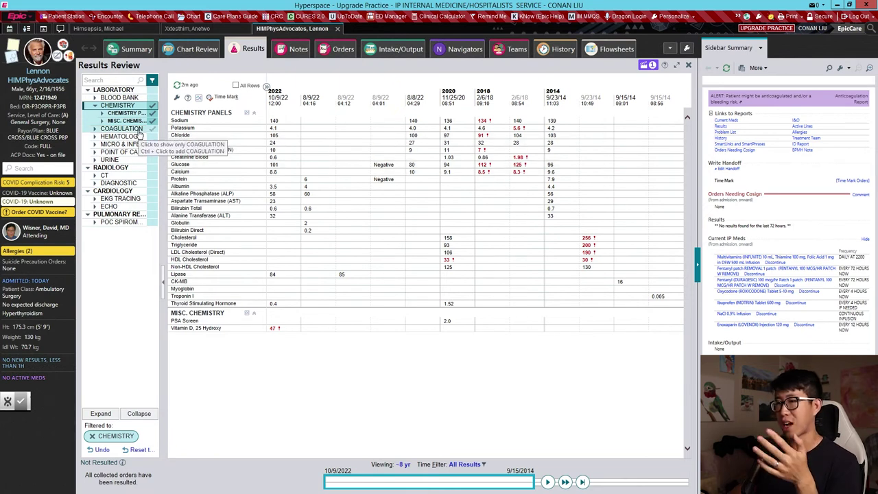
{"action": "left_click", "coordinate": [137, 130]}
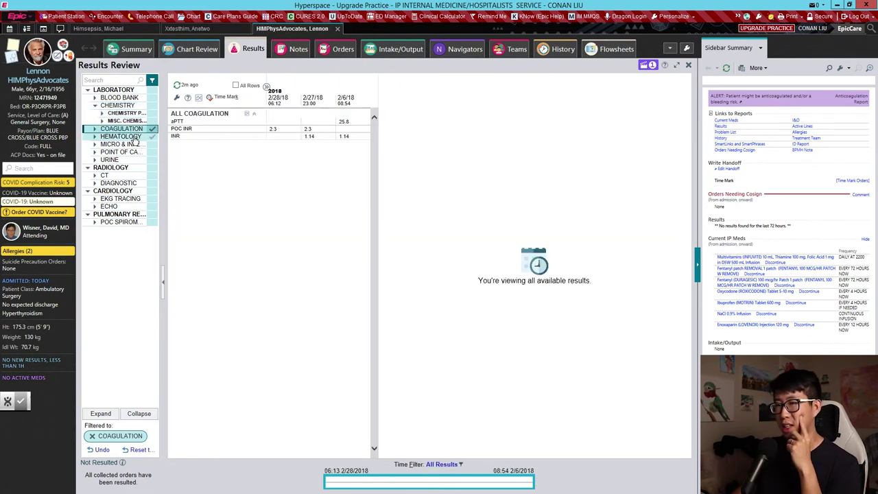
{"action": "left_click", "coordinate": [134, 137]}
{"action": "left_click", "coordinate": [131, 145]}
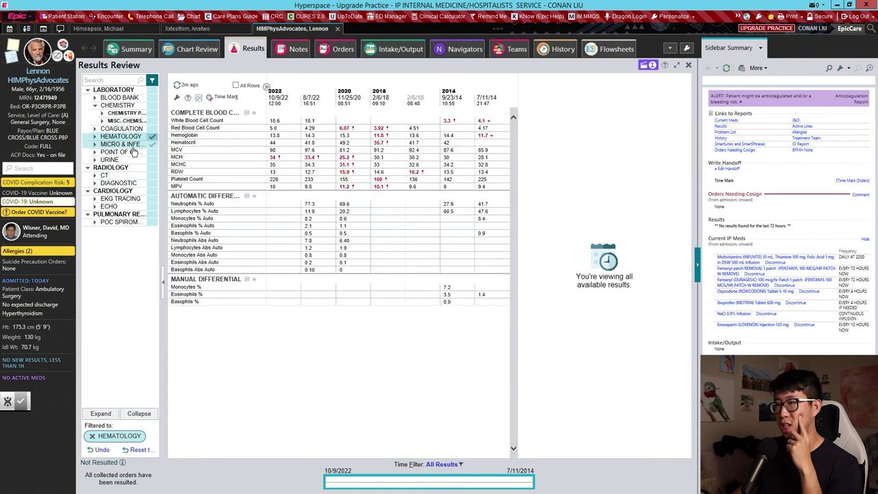
{"action": "left_click", "coordinate": [131, 153]}
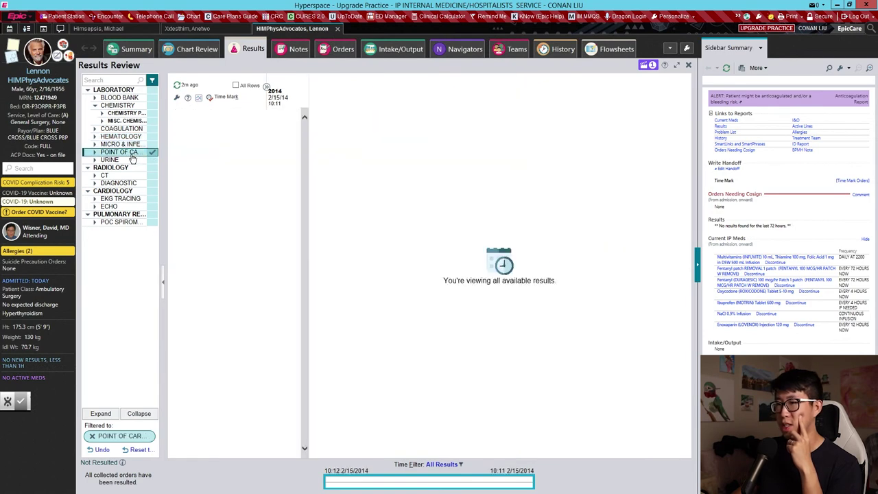
{"action": "left_click", "coordinate": [117, 160]}
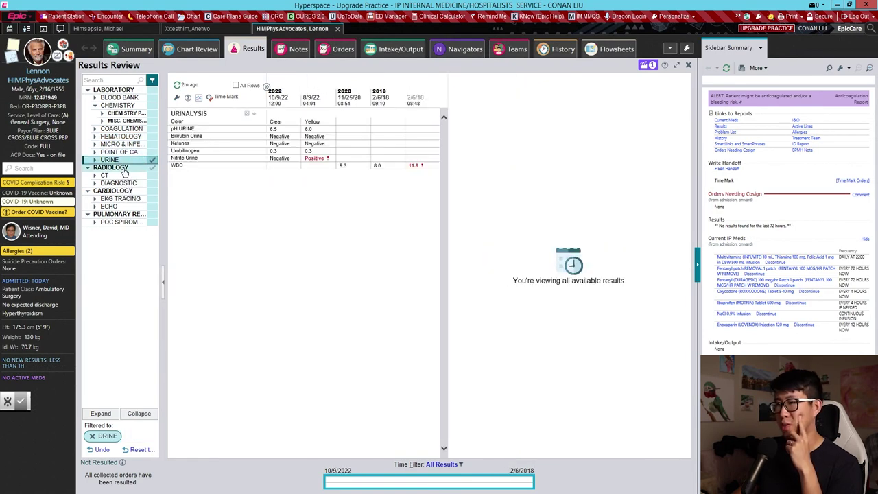
Filter the results to only Radiology, followed by only Cardiology and only Pulmonary Results
{"action": "left_click", "coordinate": [113, 168]}
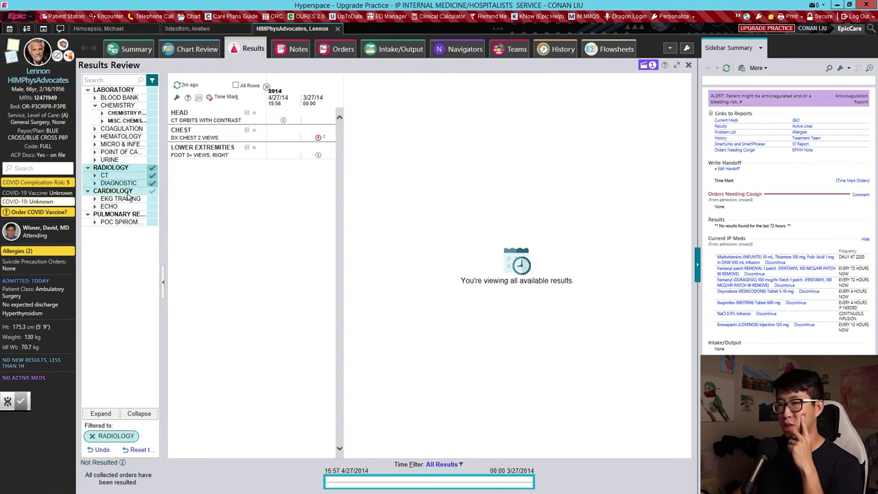
{"action": "left_click", "coordinate": [118, 192]}
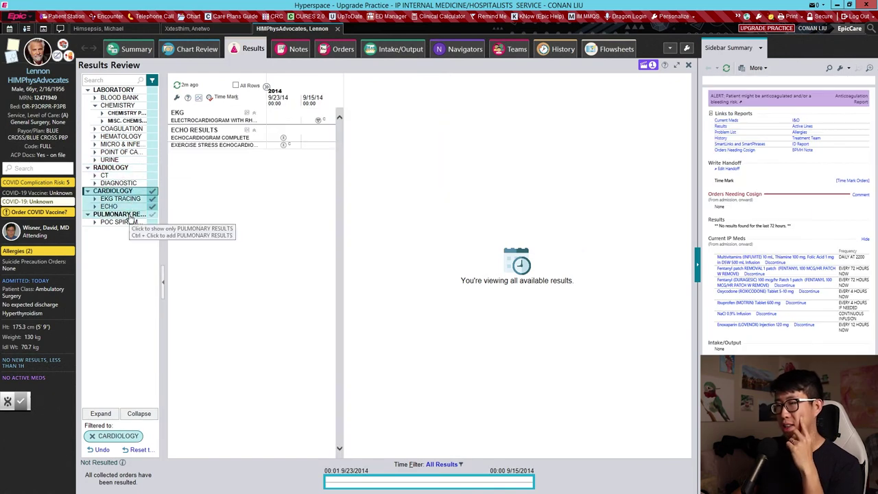
{"action": "left_click", "coordinate": [127, 215]}
{"action": "left_click", "coordinate": [127, 214]}
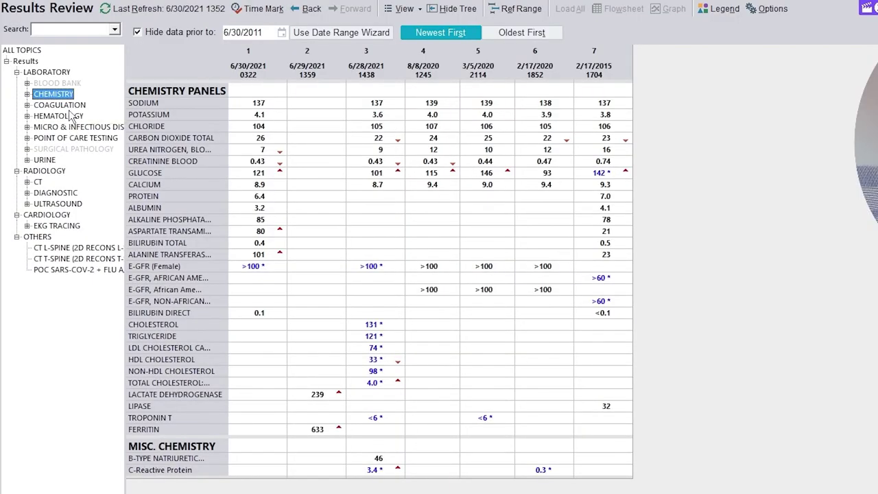
In the older Results Review, view Coagulation, Hematology, Micro & Infectious, Point of Care Testing, Urine and Radiology one by one, and return to Chemistry
{"action": "left_click", "coordinate": [70, 107]}
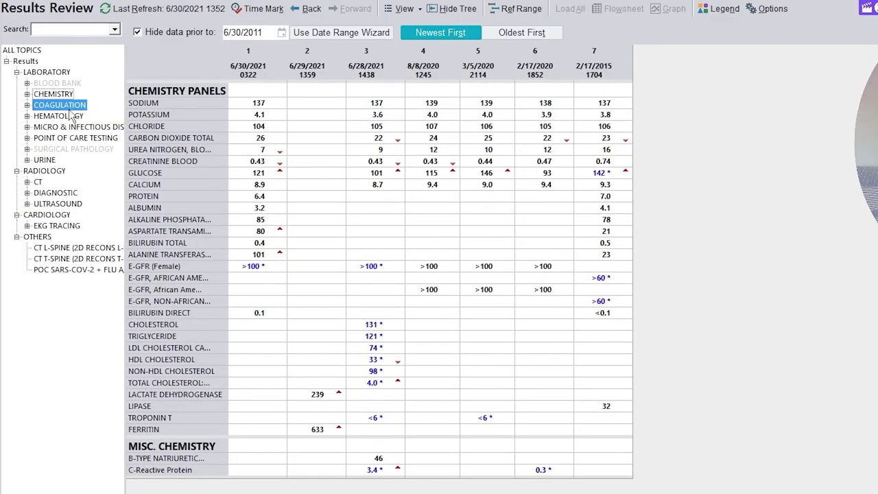
{"action": "left_click", "coordinate": [72, 117]}
{"action": "left_click", "coordinate": [67, 127]}
{"action": "left_click", "coordinate": [68, 138]}
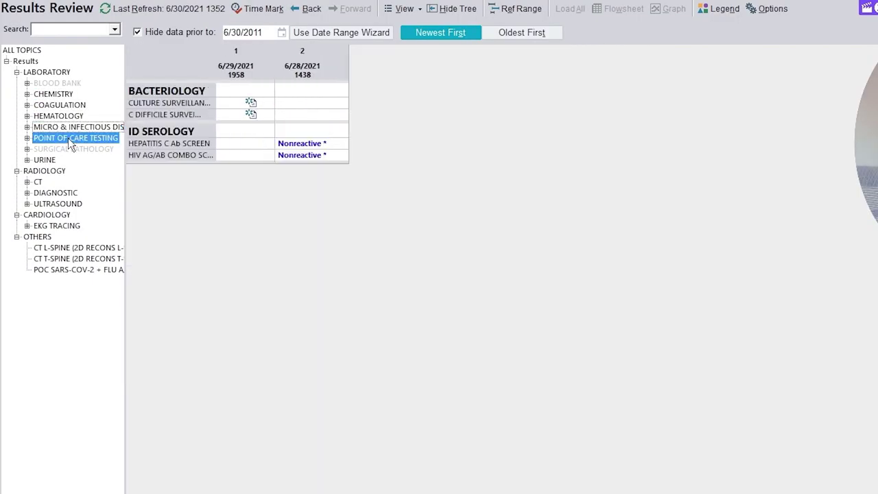
{"action": "left_click", "coordinate": [44, 163]}
{"action": "left_click", "coordinate": [45, 170]}
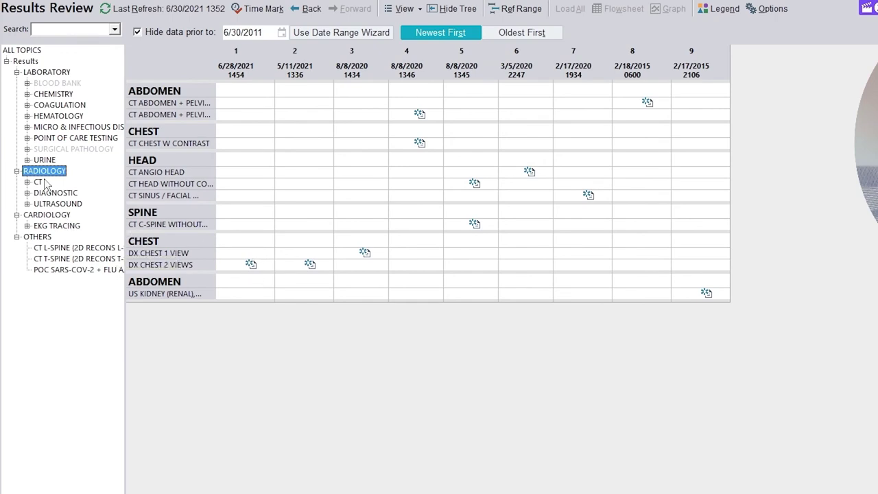
{"action": "left_click", "coordinate": [58, 96]}
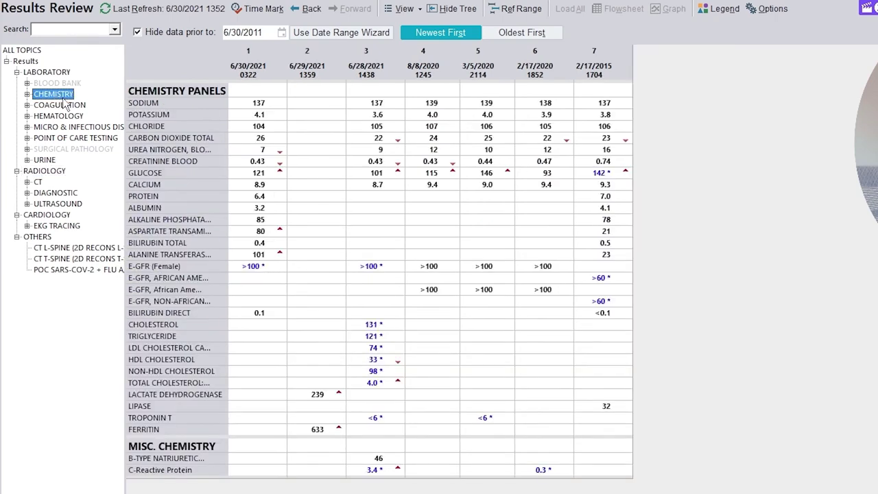